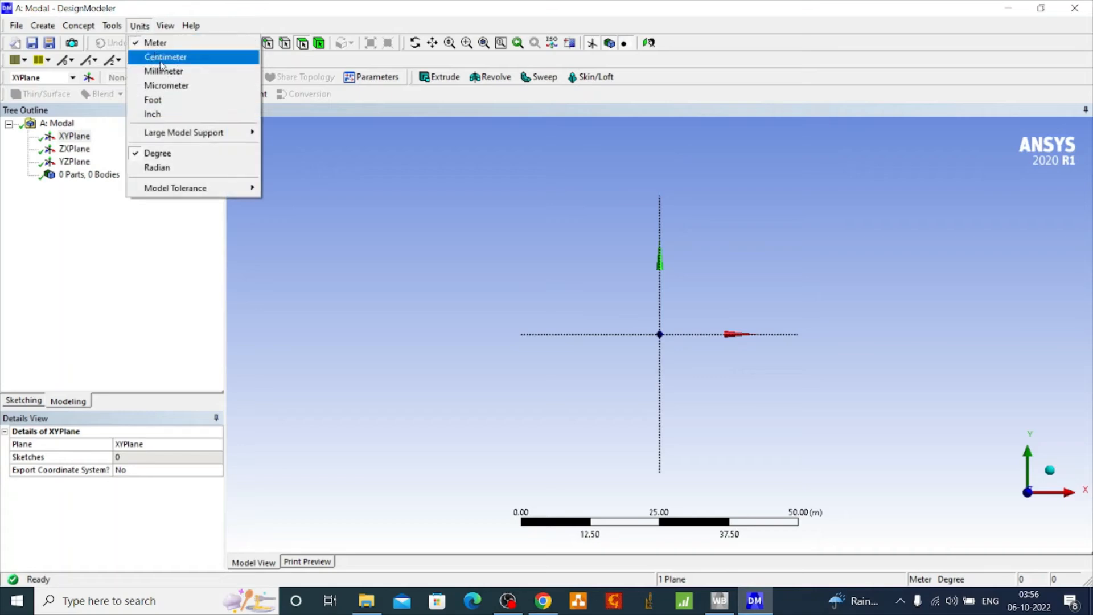
# Set the model units to millimetre and add a cone primitive based on the XY plane
pyautogui.click(164, 71)
pyautogui.click(36, 27)
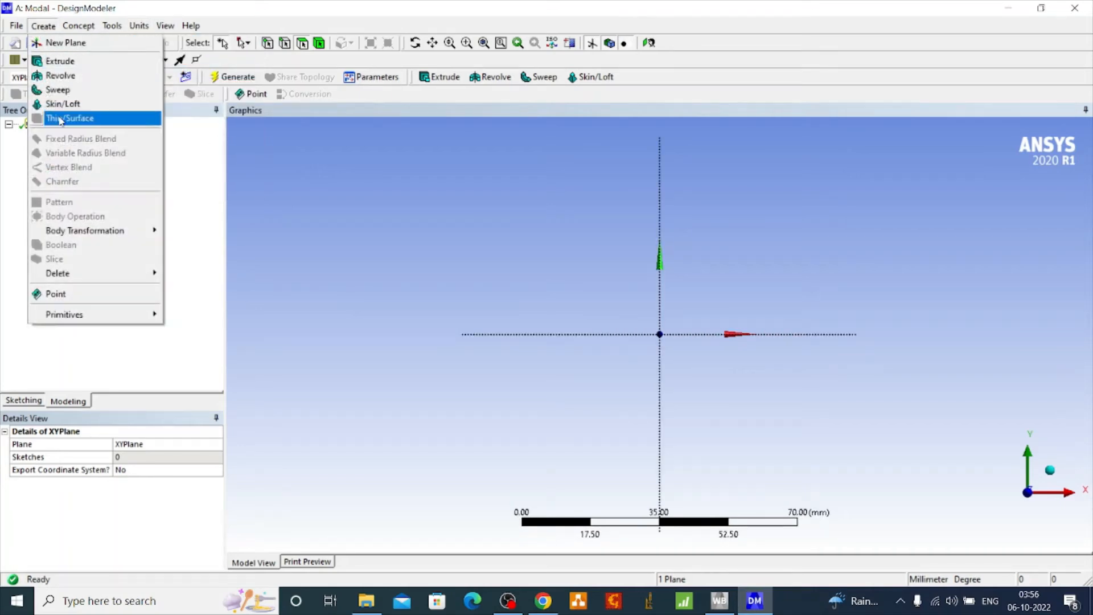
pyautogui.moveTo(122, 316)
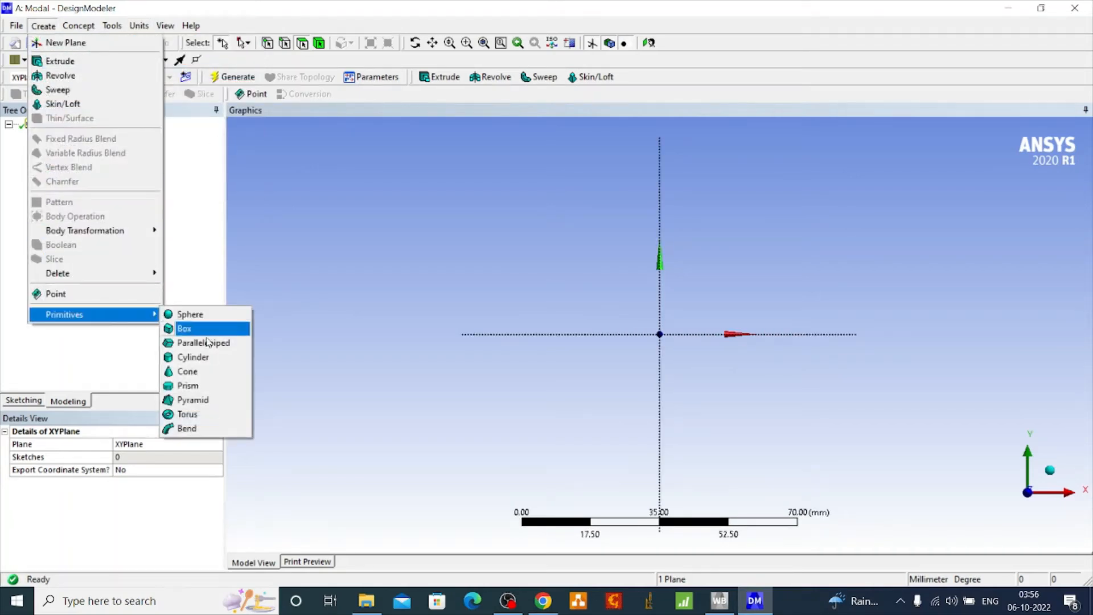
pyautogui.click(193, 372)
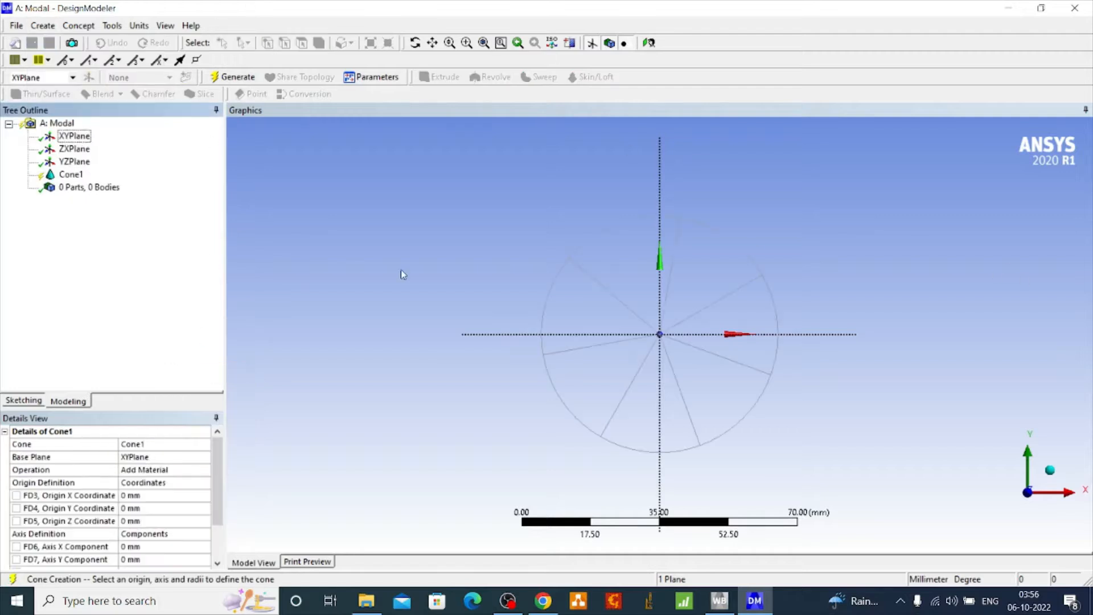
# Set the cone's top radius to 20 mm and its axis Z component to 150 mm, and generate the body
pyautogui.moveTo(215, 480); pyautogui.dragTo(216, 511)
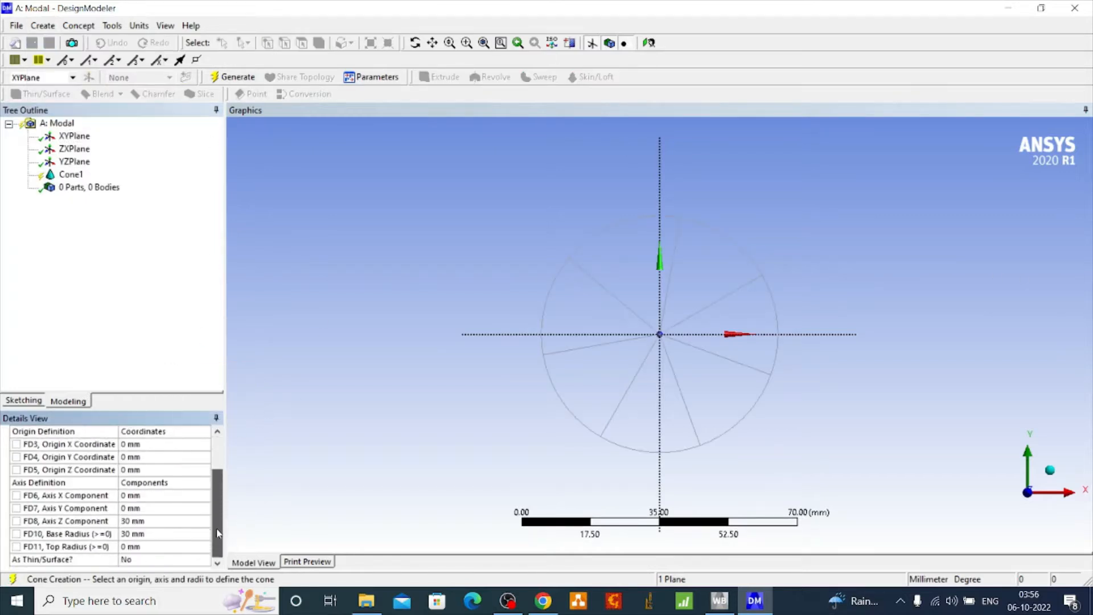
pyautogui.click(141, 534)
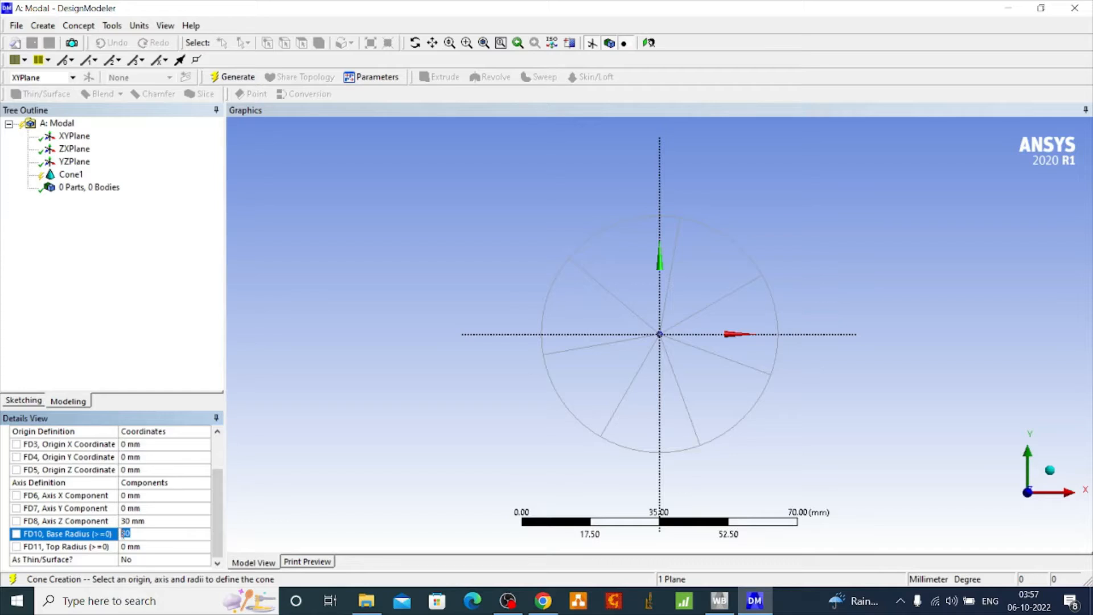
pyautogui.click(138, 546)
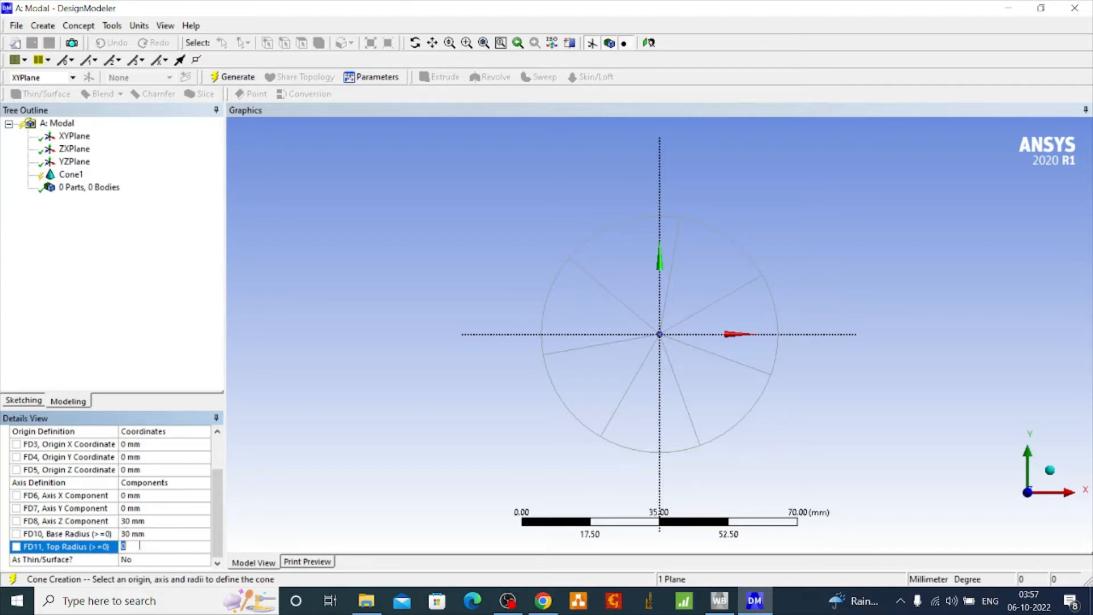
pyautogui.click(138, 520)
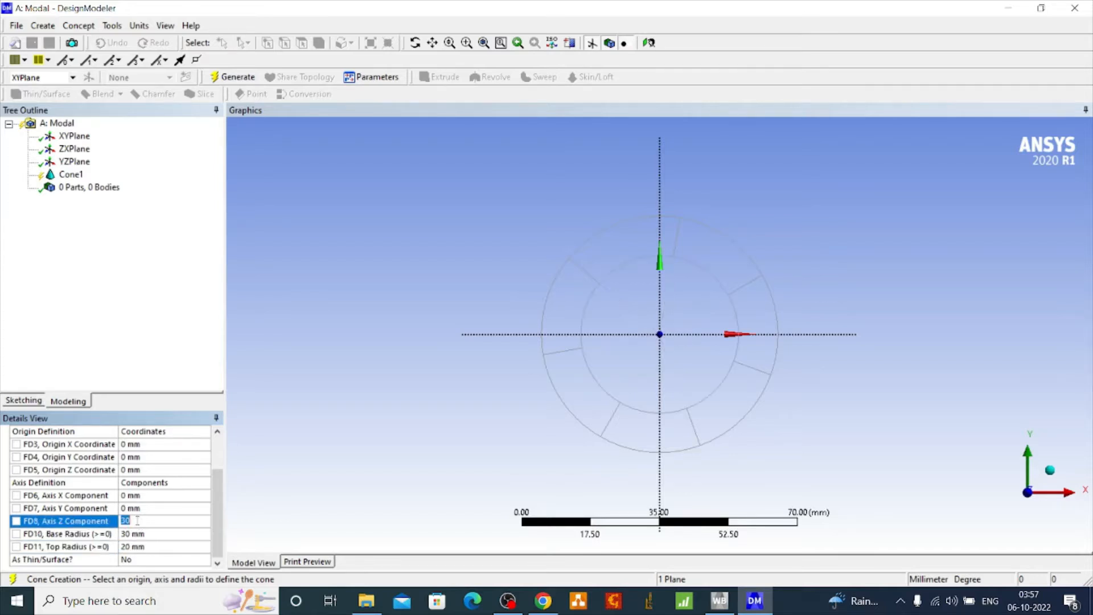
pyautogui.write('150')
pyautogui.press('Return')
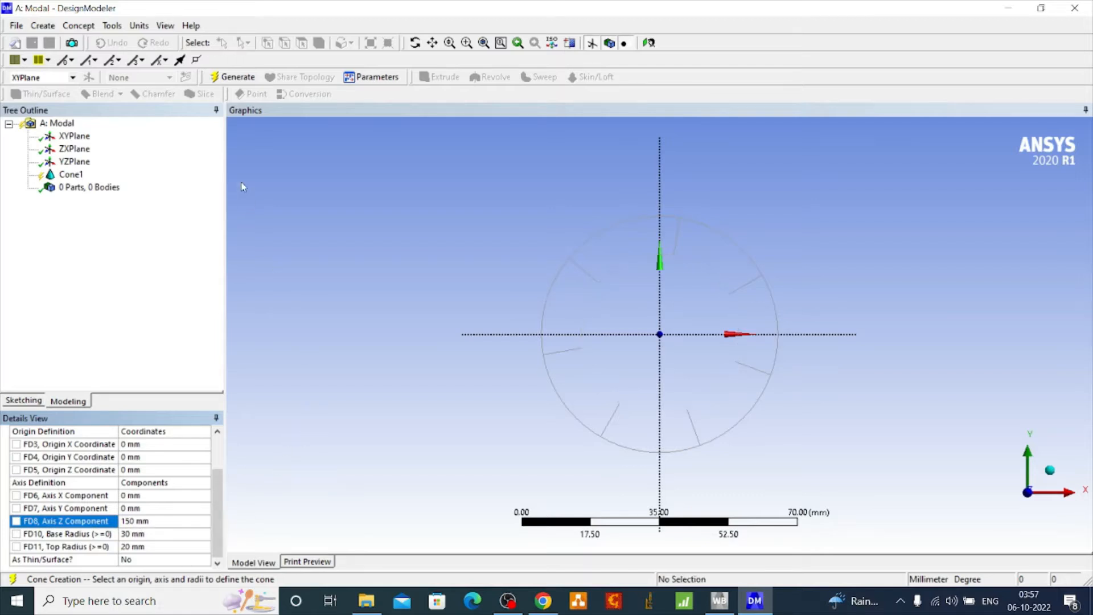
pyautogui.click(229, 79)
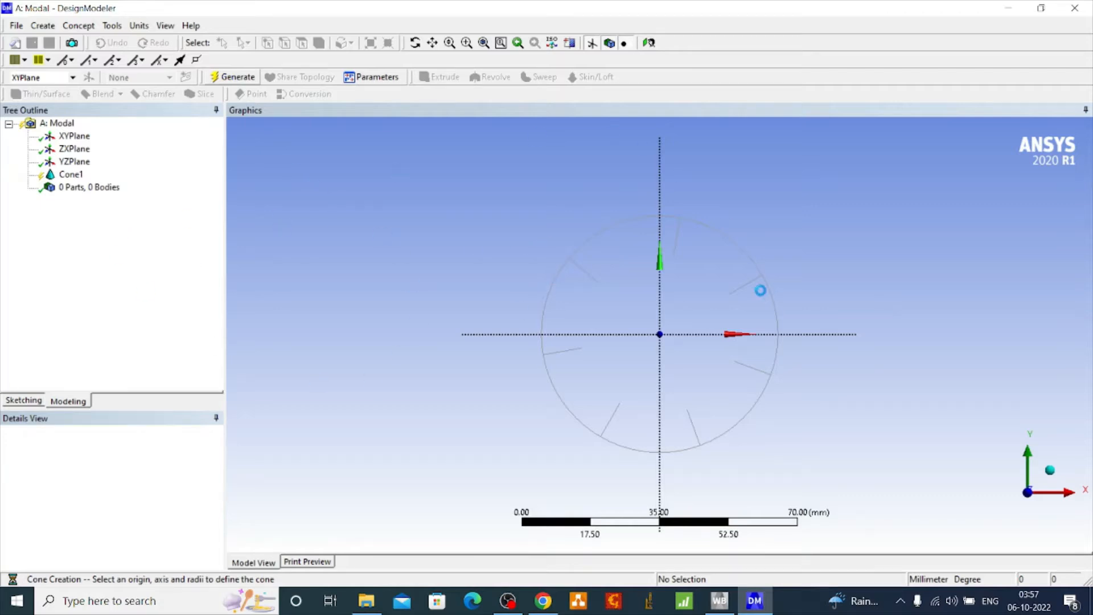
# Set the cone's axis Z component to 180 mm and regenerate the body
pyautogui.click(416, 42)
pyautogui.moveTo(427, 208); pyautogui.dragTo(652, 218)
pyautogui.scroll(-5, 652, 218)
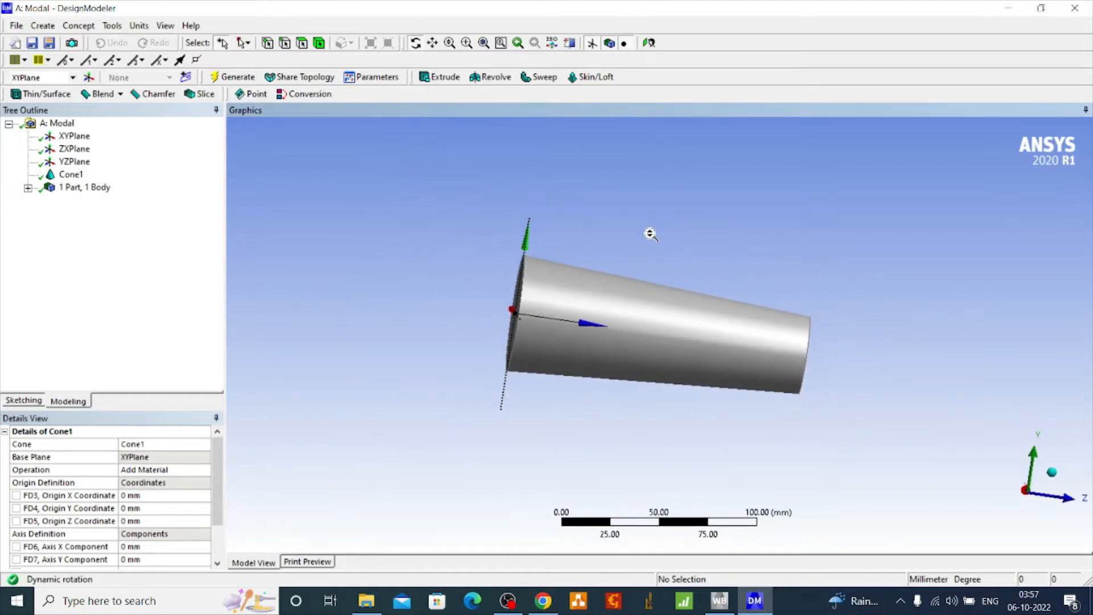
pyautogui.moveTo(570, 347); pyautogui.dragTo(546, 319)
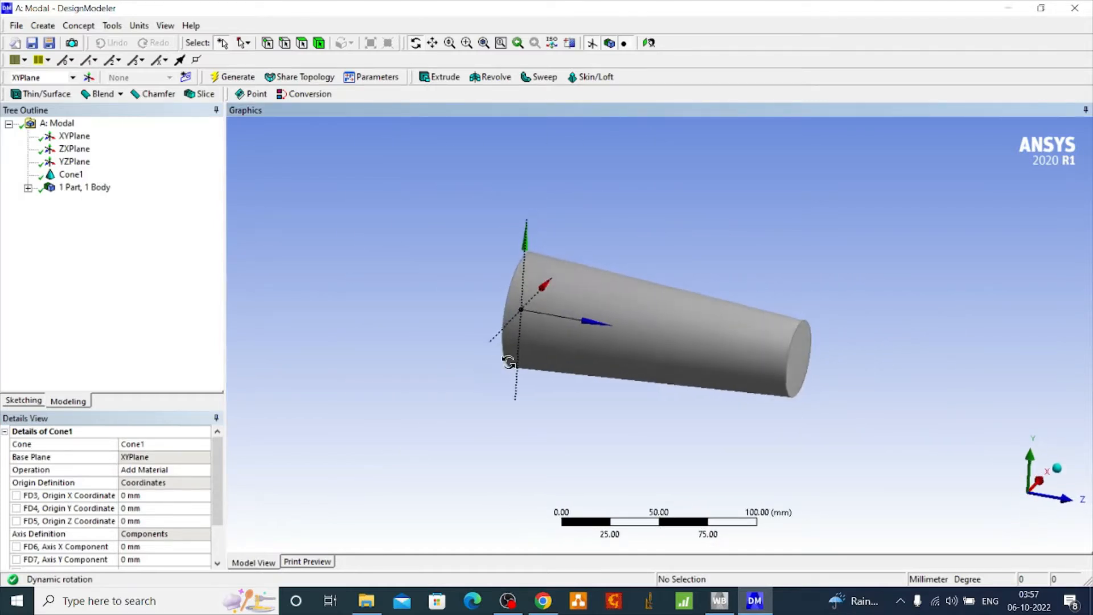
pyautogui.scroll(-2, 209, 489)
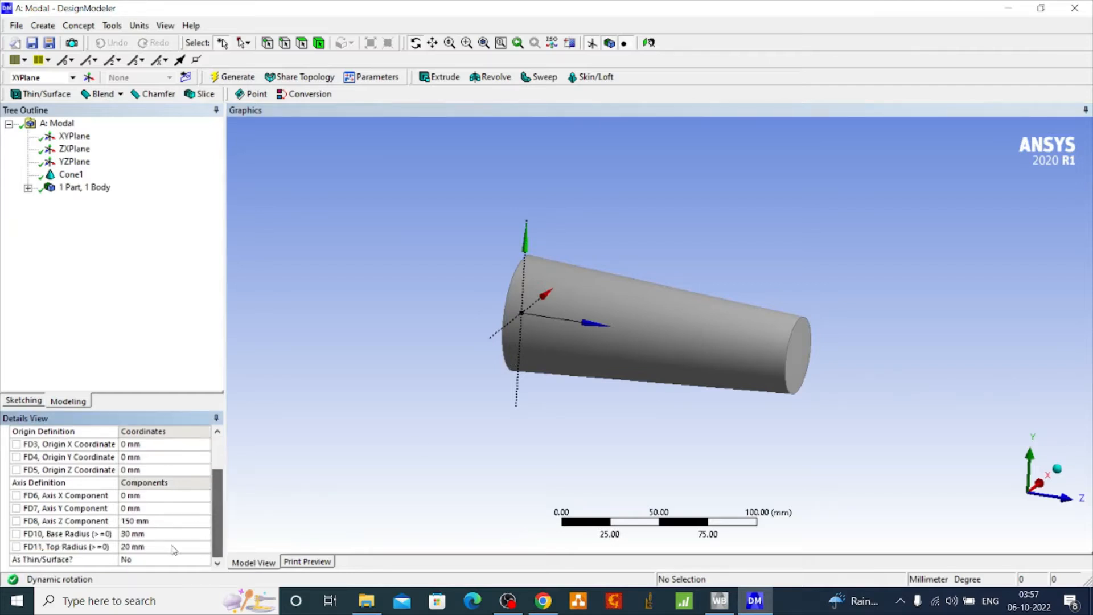
pyautogui.click(146, 519)
pyautogui.write('1')
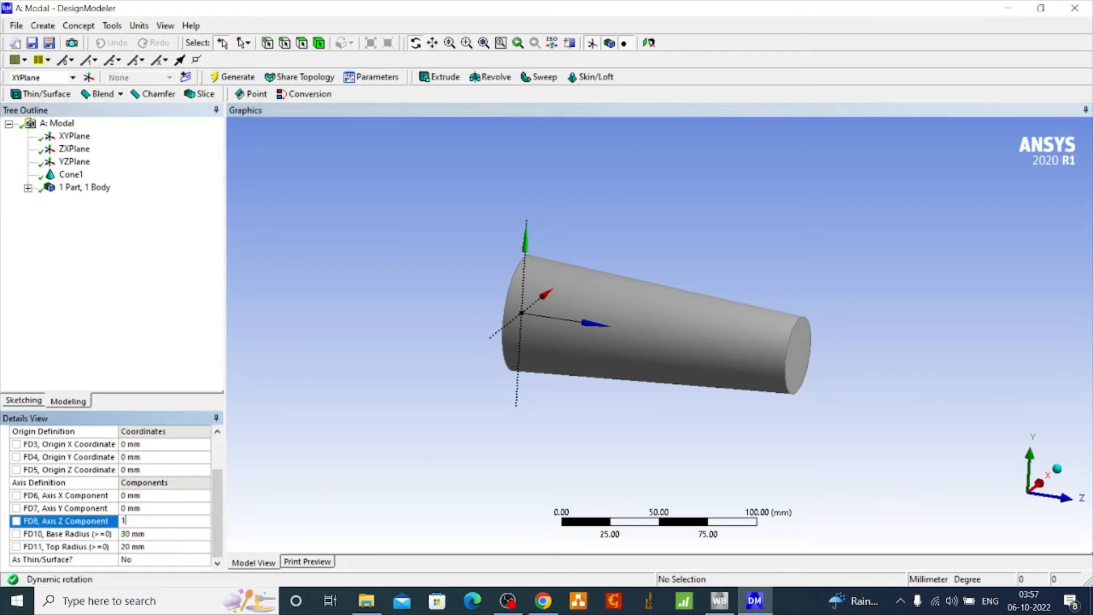
pyautogui.write('80')
pyautogui.click(366, 200)
# Rename the solid body in the model tree as "Taper rod"
pyautogui.click(415, 43)
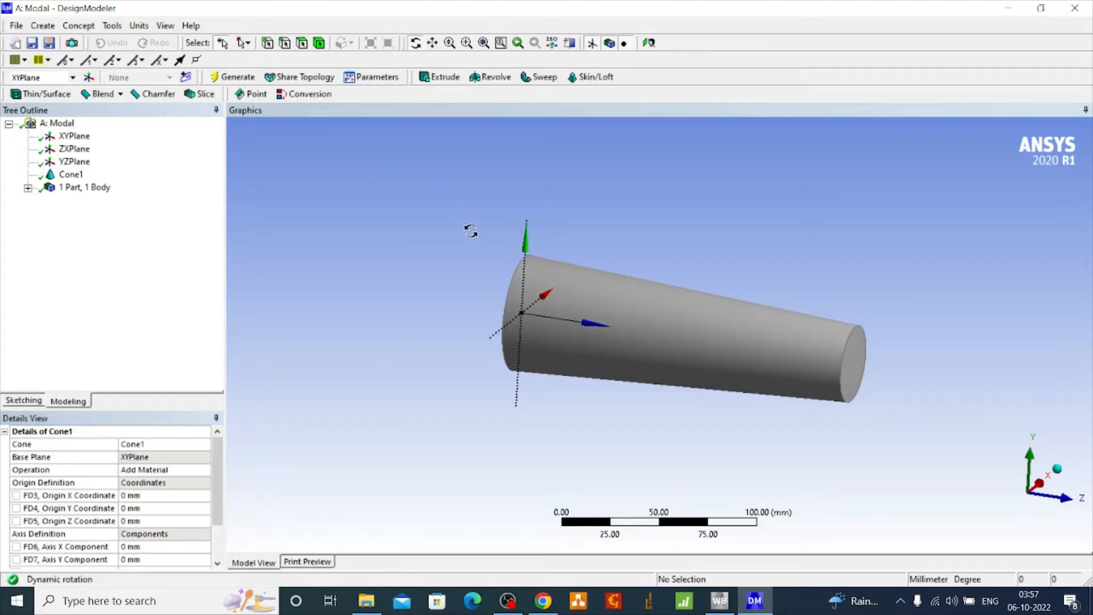
pyautogui.moveTo(471, 230); pyautogui.dragTo(422, 245)
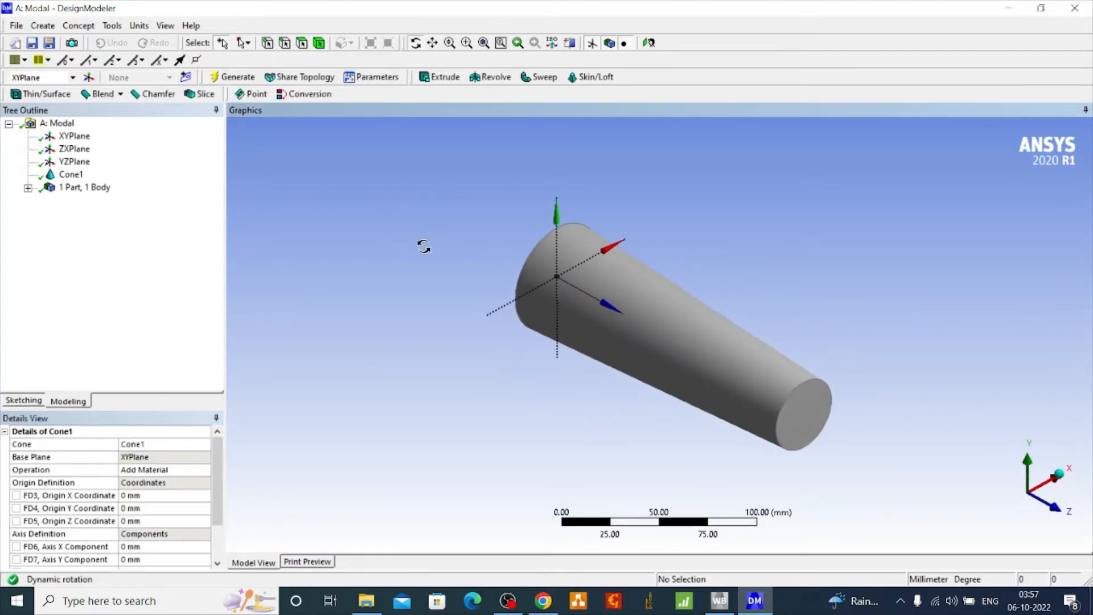
pyautogui.click(27, 187)
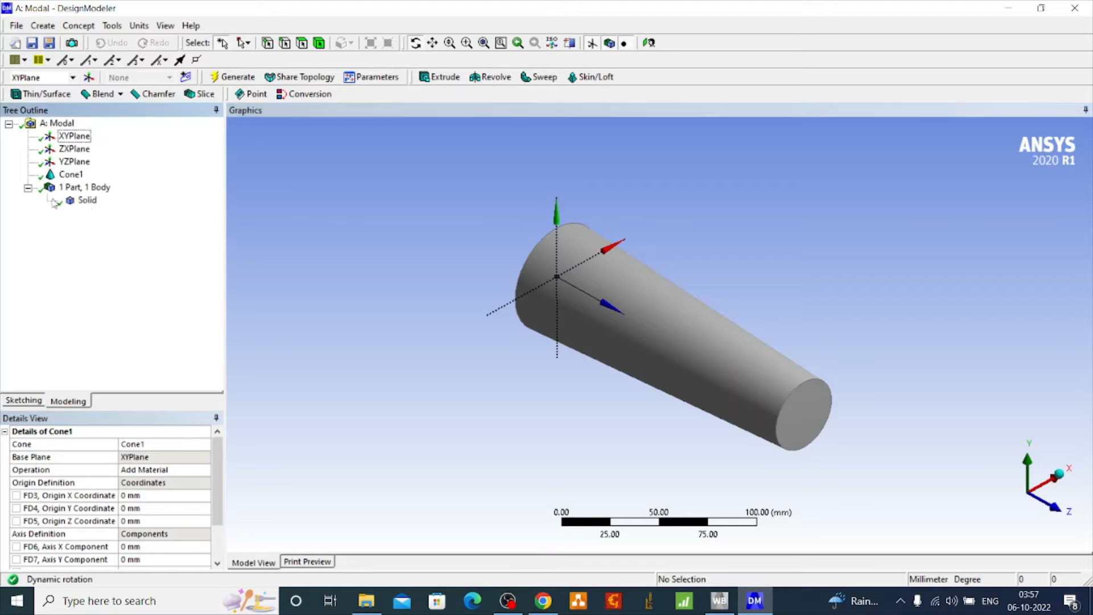
pyautogui.click(88, 201)
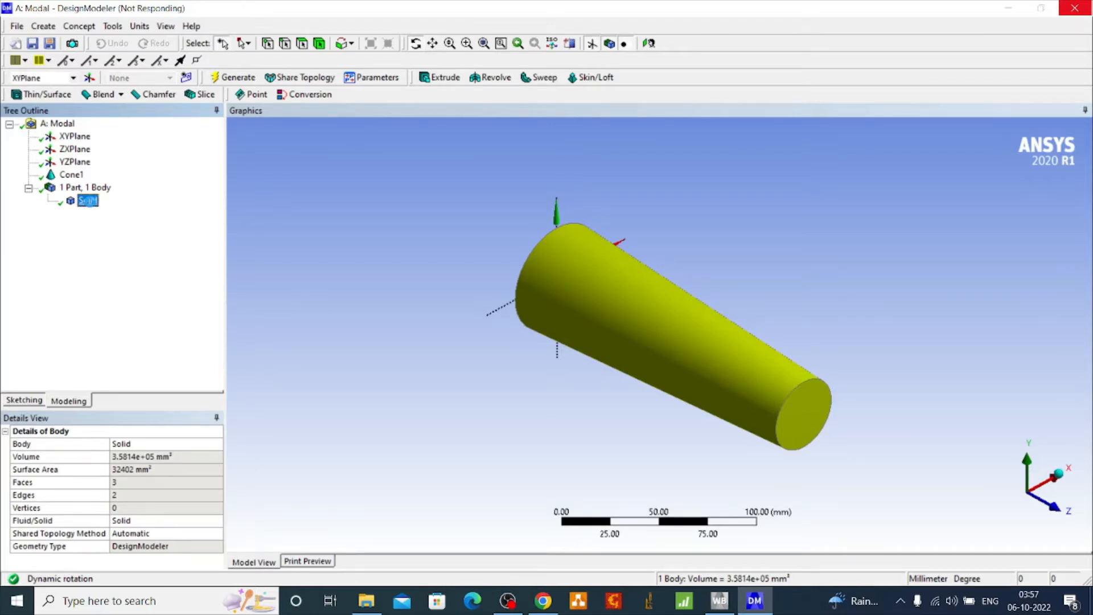
pyautogui.rightClick(91, 203)
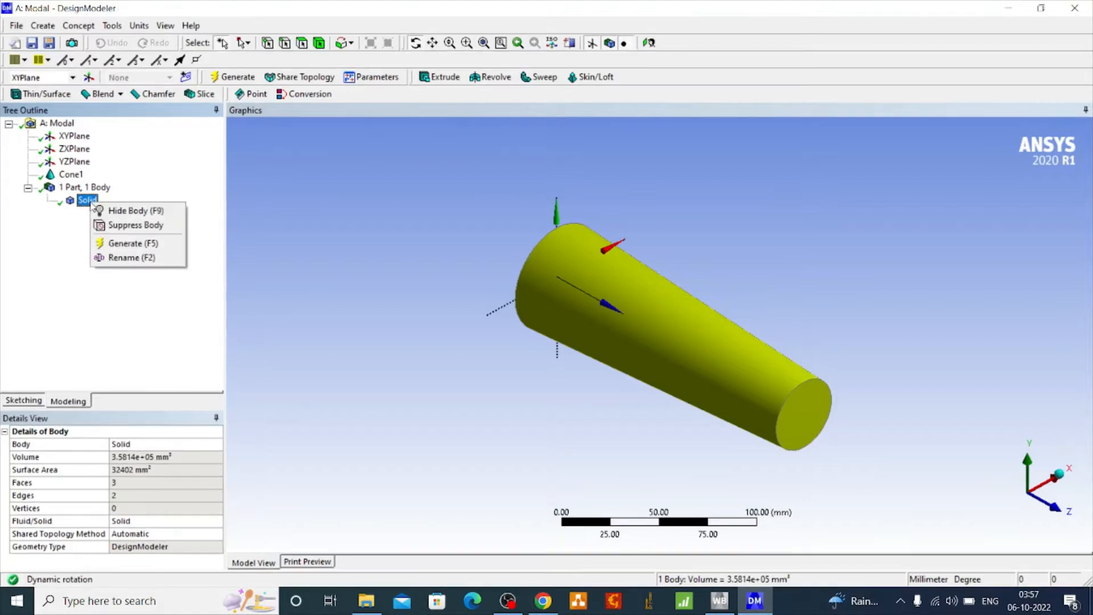
pyautogui.click(162, 258)
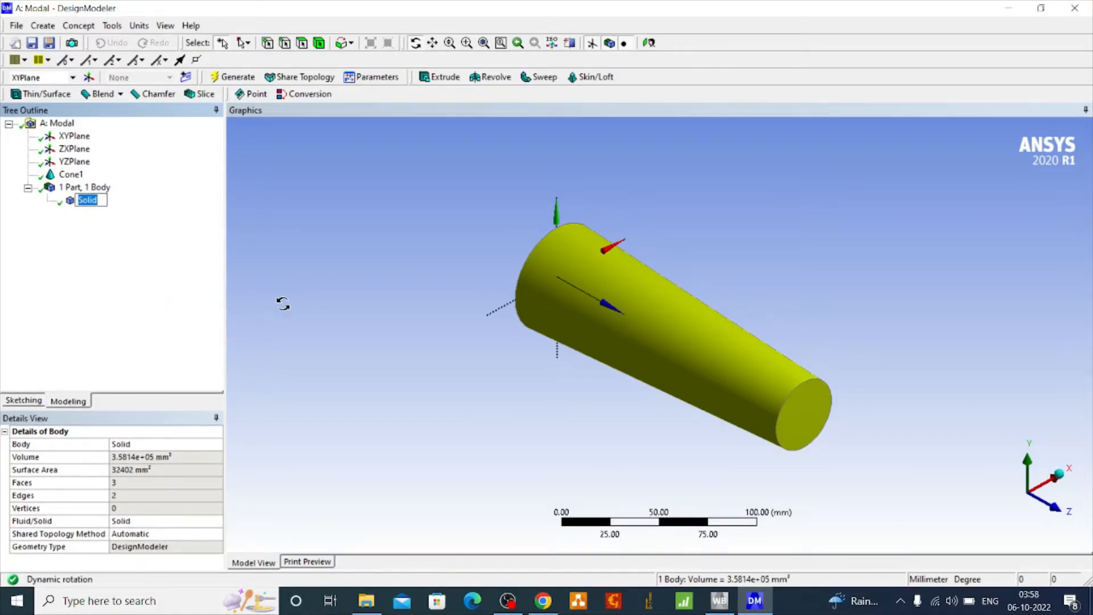
pyautogui.write('Taper rod')
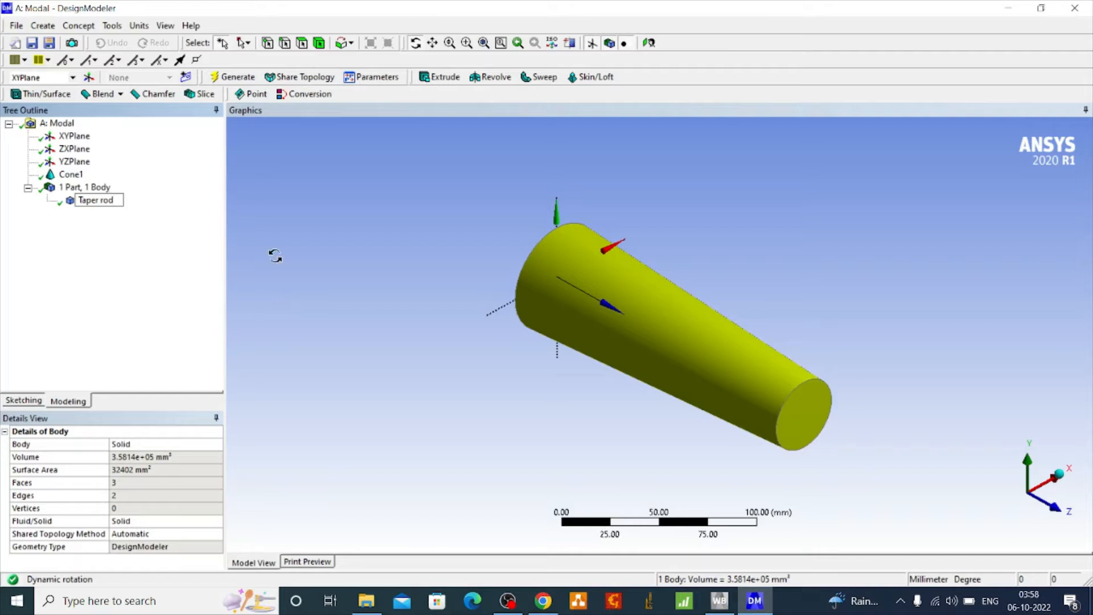
pyautogui.press('Return')
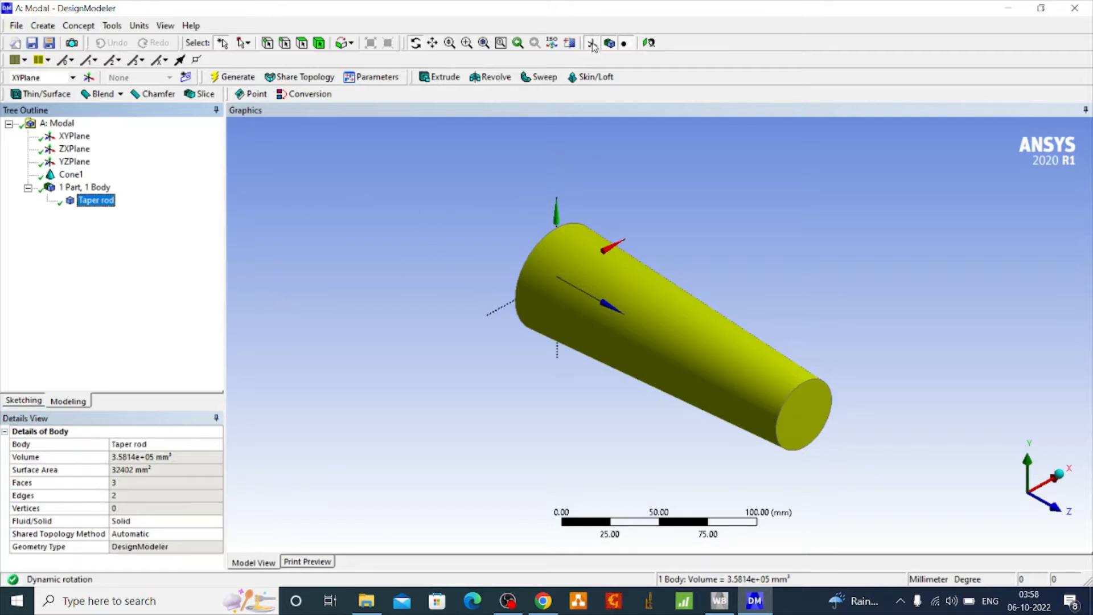
# Turn off the plane axes display and select the cone feature in the model tree
pyautogui.moveTo(623, 226)
pyautogui.mouseDown()
pyautogui.moveTo(627, 216)
pyautogui.moveTo(624, 226)
pyautogui.mouseUp()
pyautogui.click(72, 176)
pyautogui.moveTo(282, 216); pyautogui.dragTo(291, 212)
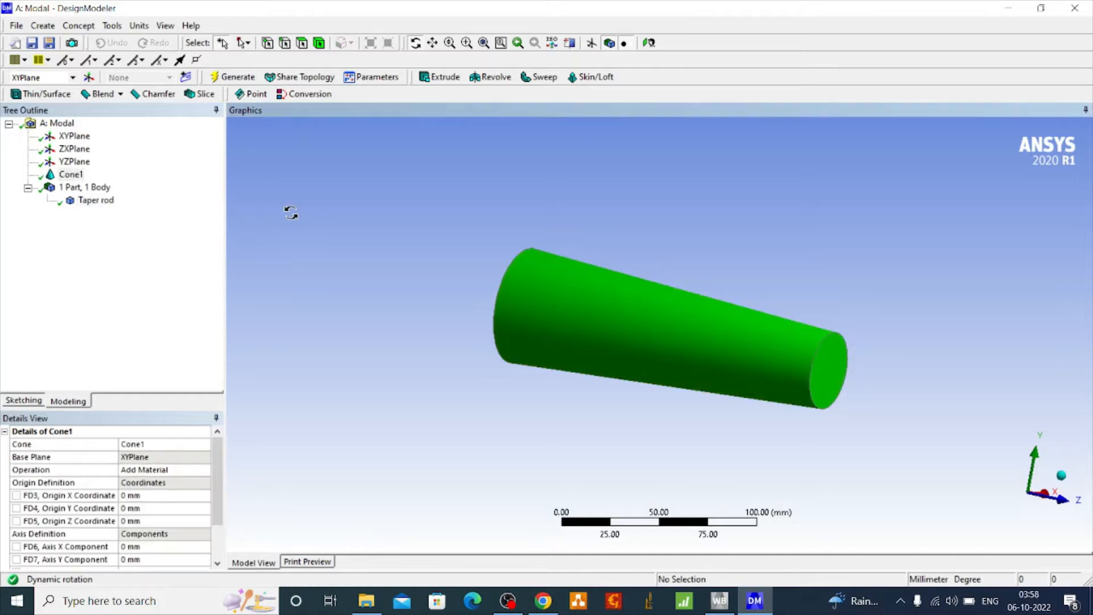
pyautogui.click(291, 212)
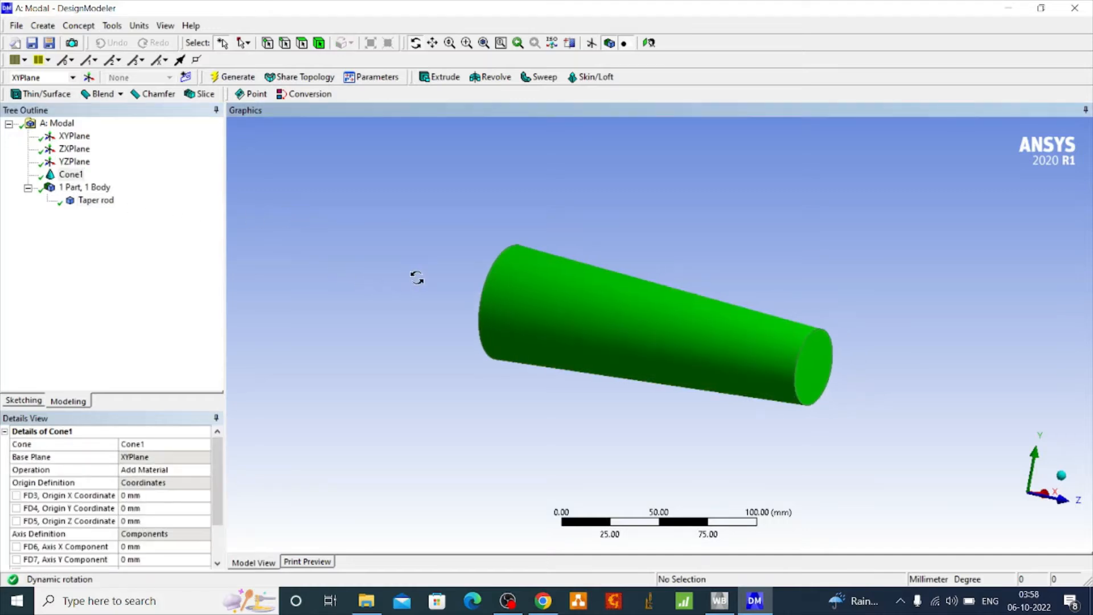
# Switch to Workbench and open the Modal system's model in Mechanical
pyautogui.click(719, 600)
pyautogui.doubleClick(271, 154)
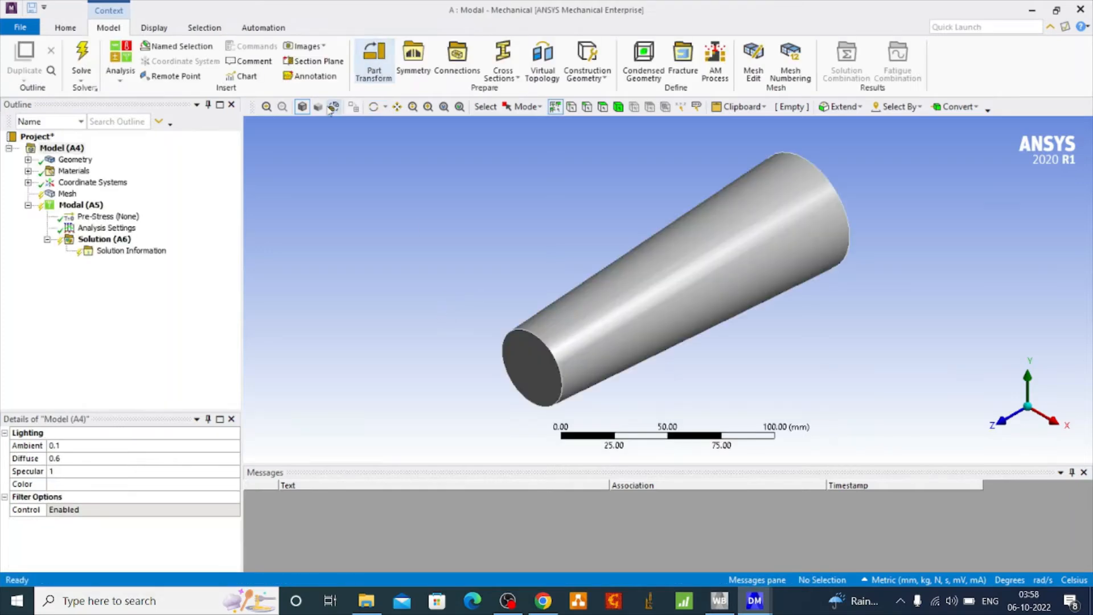
# Generate the mesh on the tapered rod with the default mesh settings
pyautogui.click(378, 108)
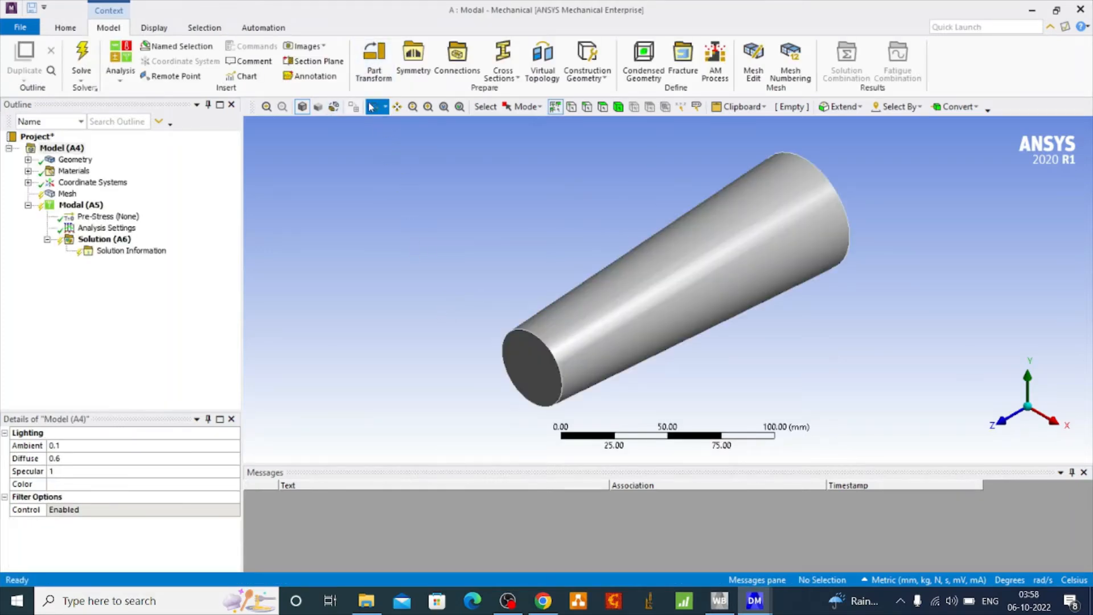
pyautogui.scroll(-2, 410, 245)
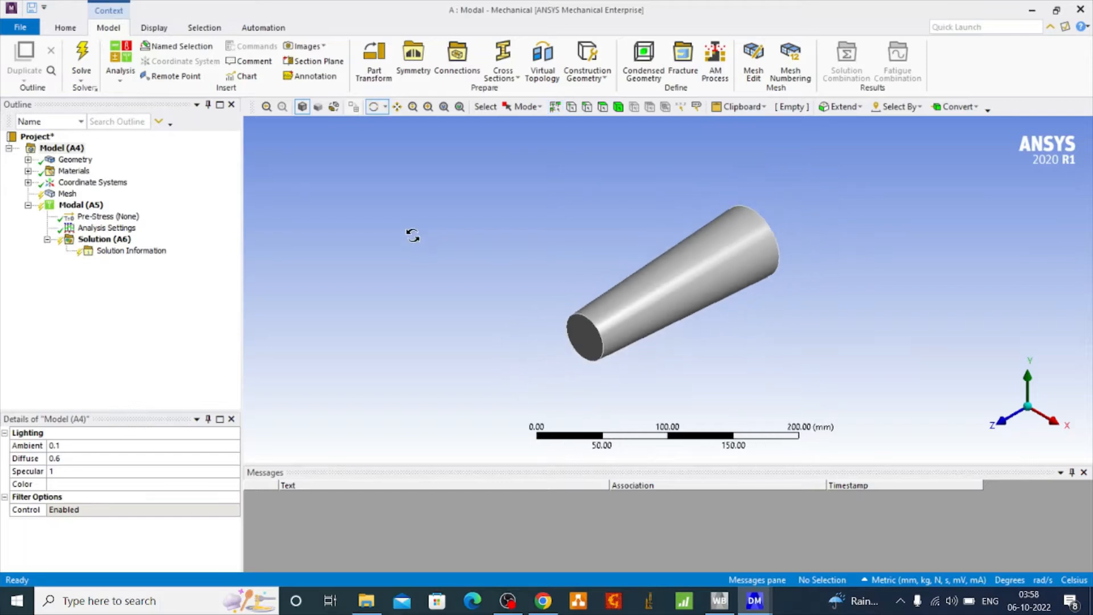
pyautogui.moveTo(419, 273); pyautogui.dragTo(659, 307)
pyautogui.scroll(2, 626, 296)
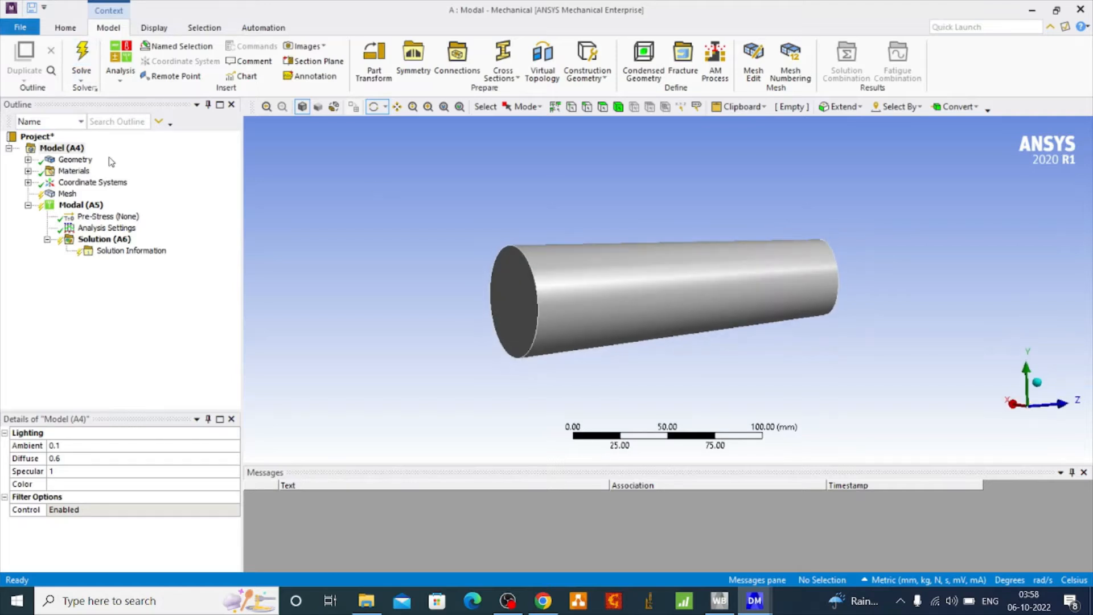
pyautogui.click(66, 195)
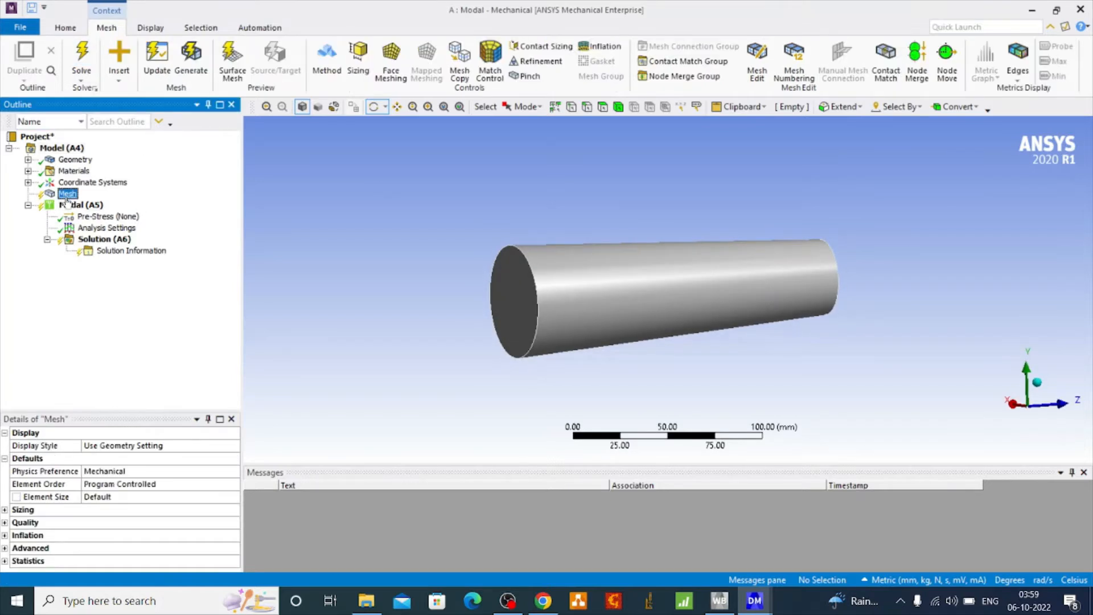
pyautogui.click(192, 60)
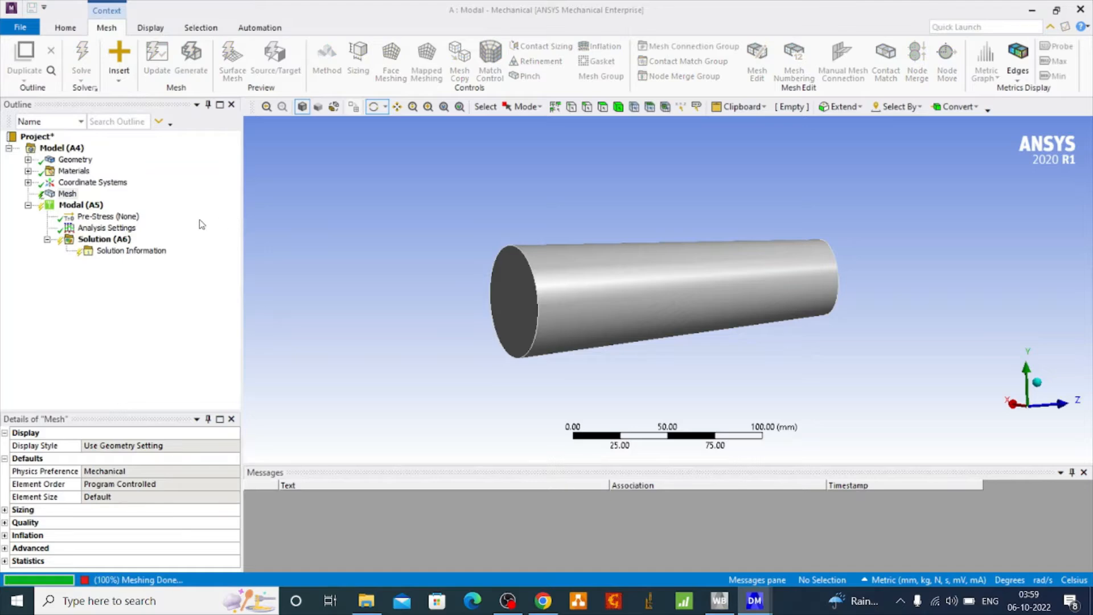
# Change the mesh physics preference to Nonlinear Mechanical
pyautogui.click(226, 472)
pyautogui.click(233, 471)
pyautogui.click(163, 493)
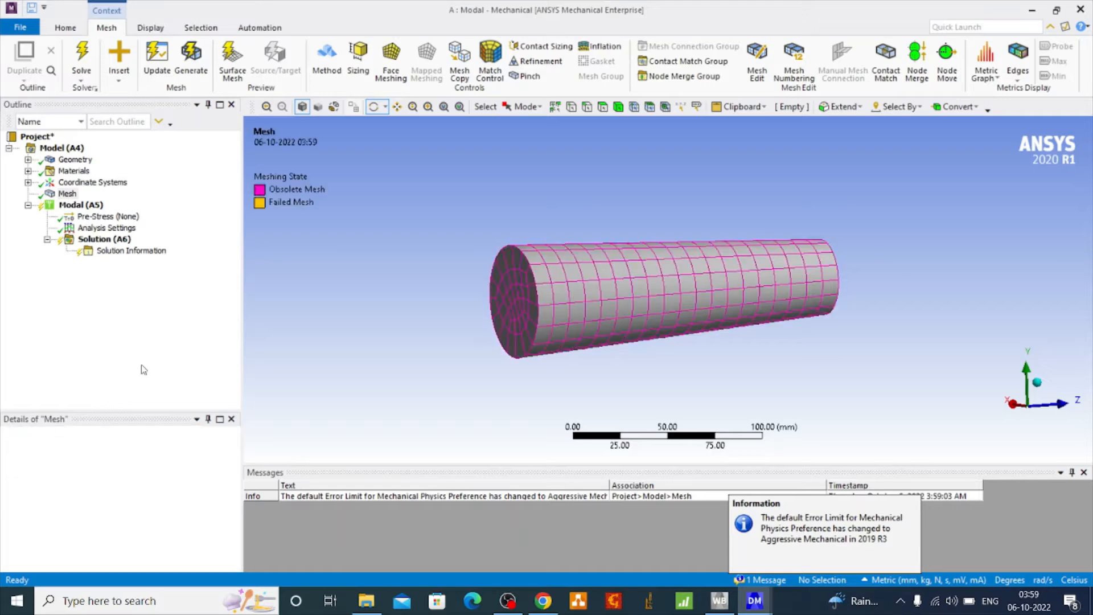
# Add a mesh sizing control scoped to the tapered rod body
pyautogui.click(72, 196)
pyautogui.rightClick(73, 196)
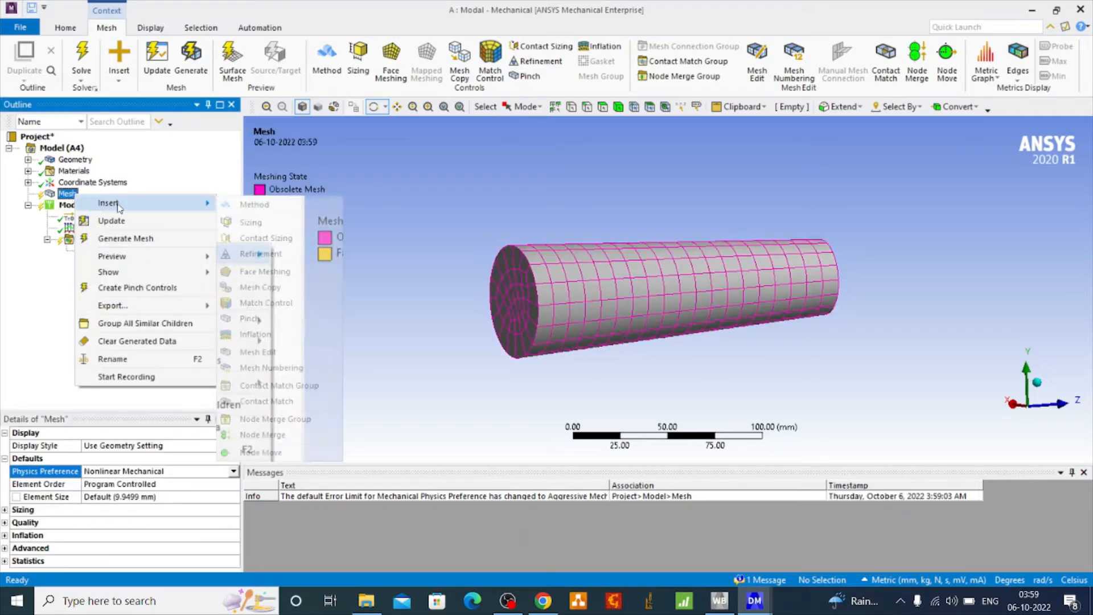
pyautogui.press('Escape')
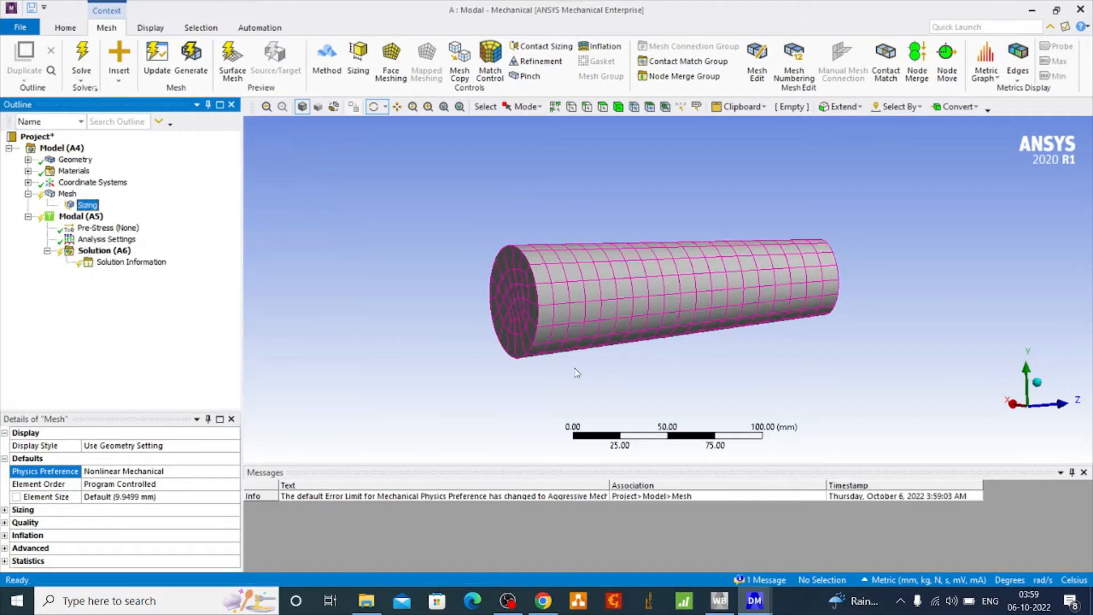
pyautogui.click(617, 106)
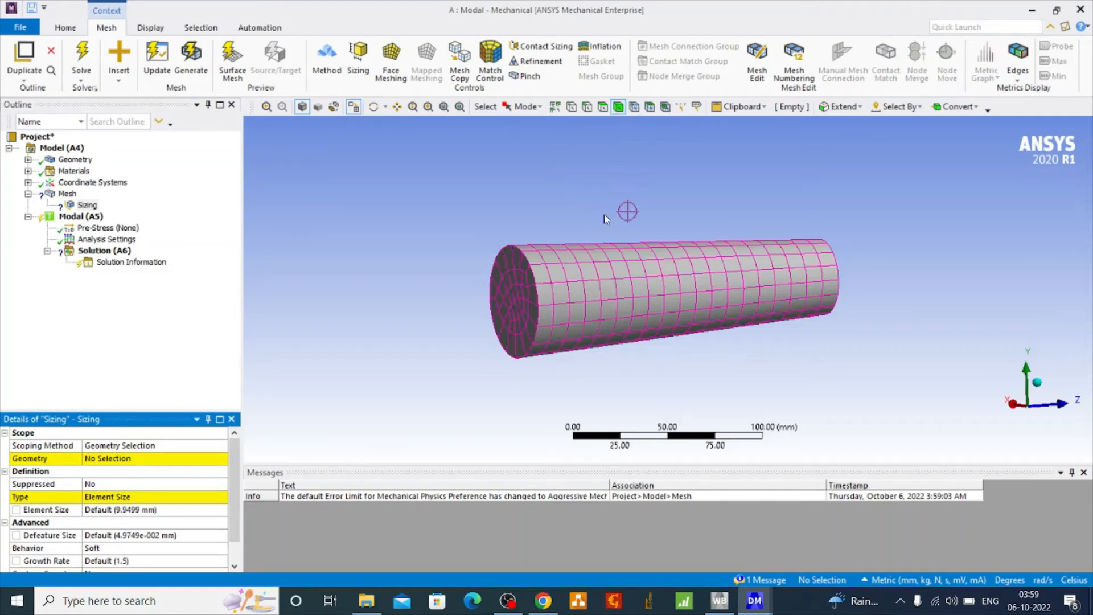
pyautogui.click(567, 299)
pyautogui.click(119, 459)
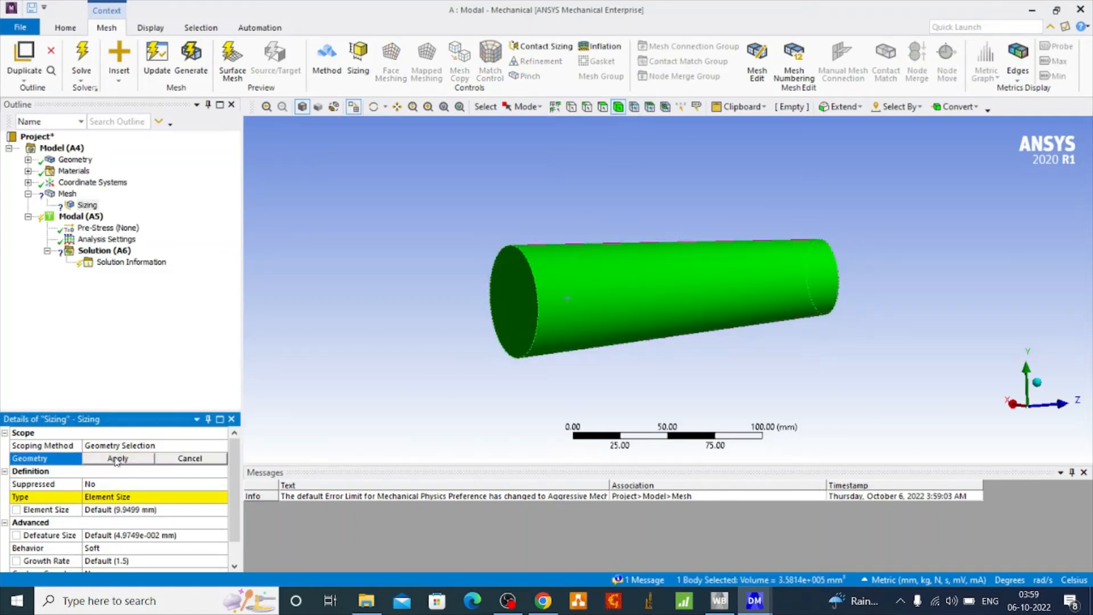
pyautogui.click(120, 459)
# Set the body sizing's element size to 4 mm and regenerate the rod's mesh
pyautogui.click(126, 509)
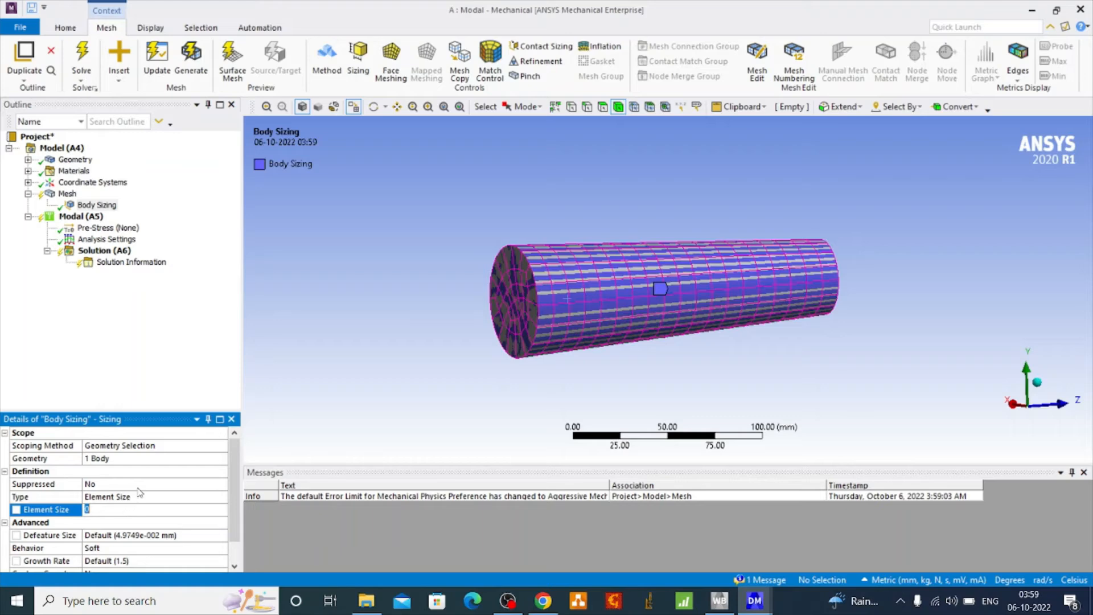
pyautogui.click(348, 306)
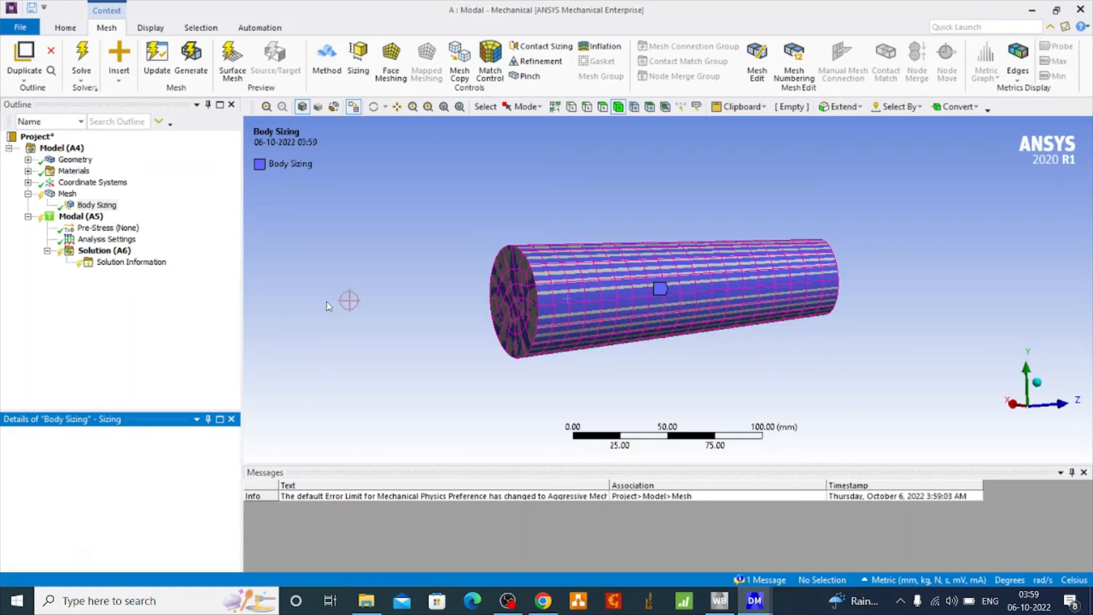
pyautogui.click(152, 75)
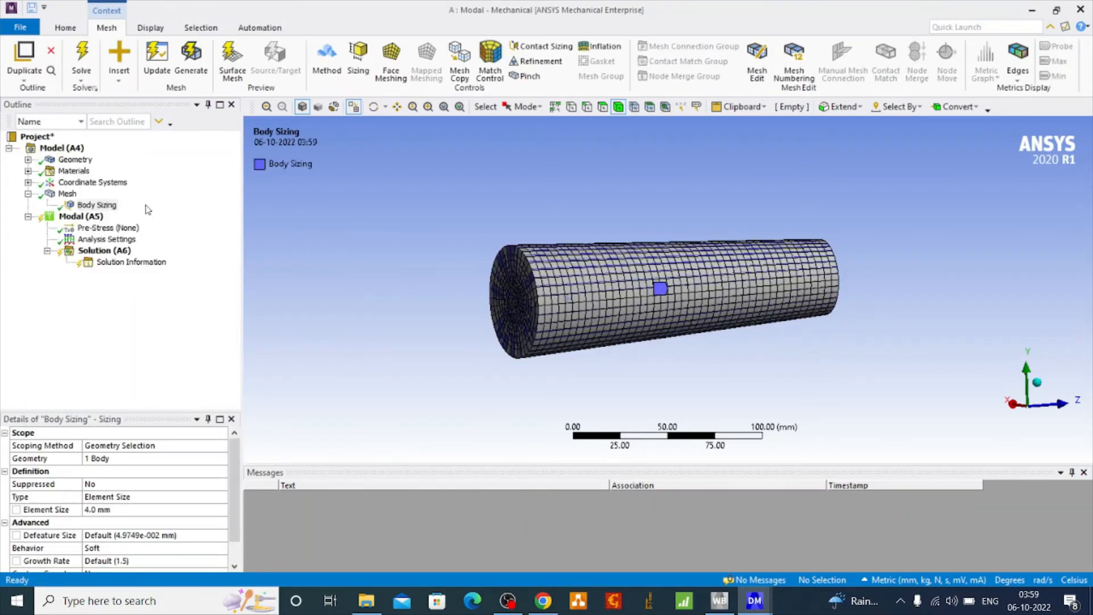
# Check the rod's geometry entry and review the material properties of Structural Steel
pyautogui.click(28, 159)
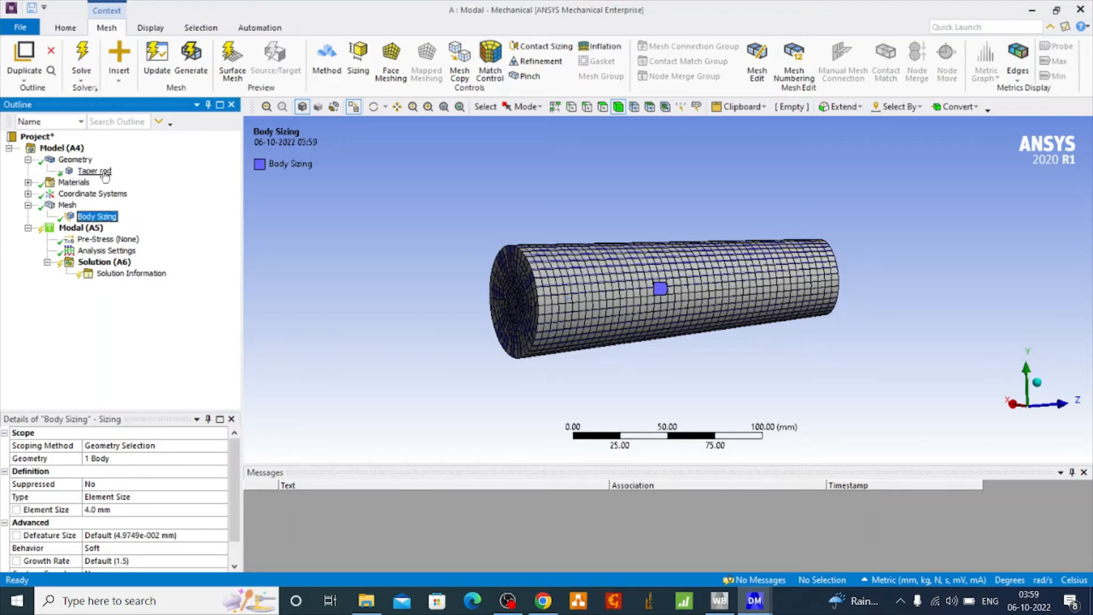
pyautogui.click(27, 183)
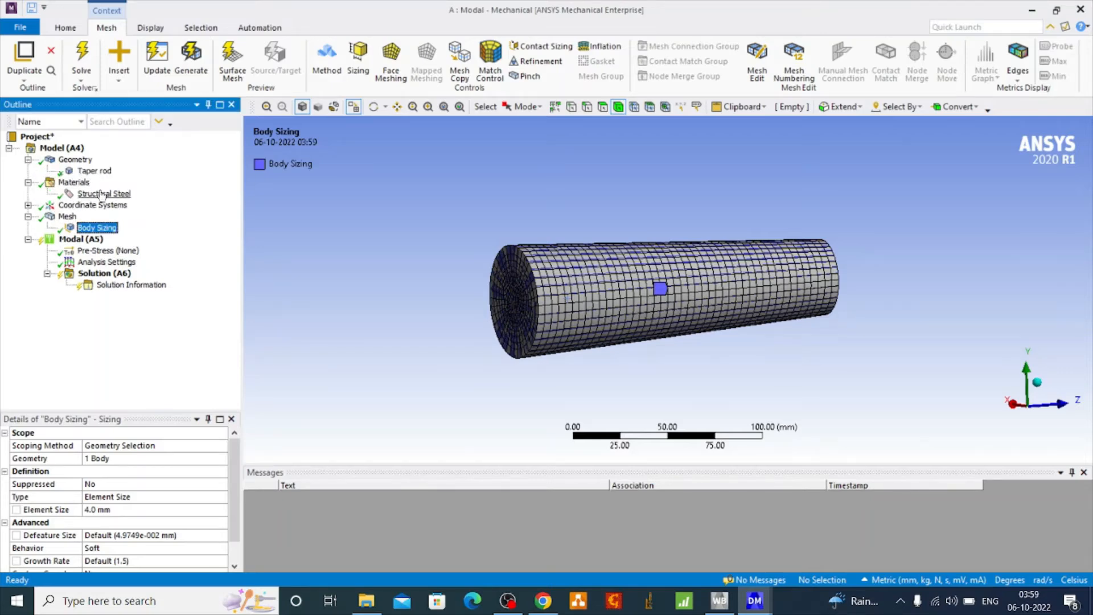
pyautogui.click(101, 194)
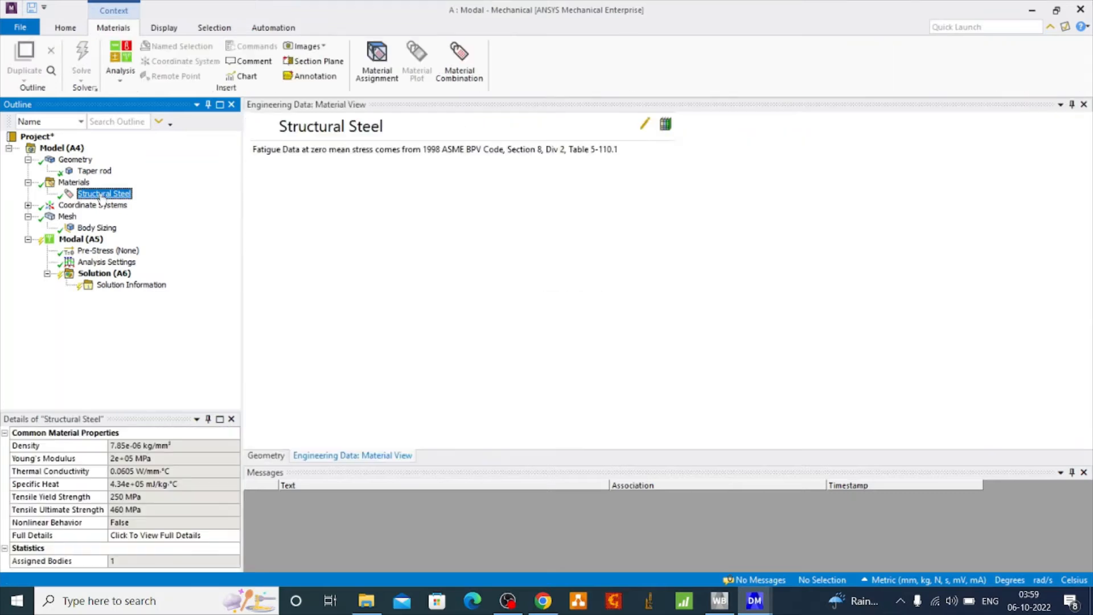
pyautogui.click(28, 182)
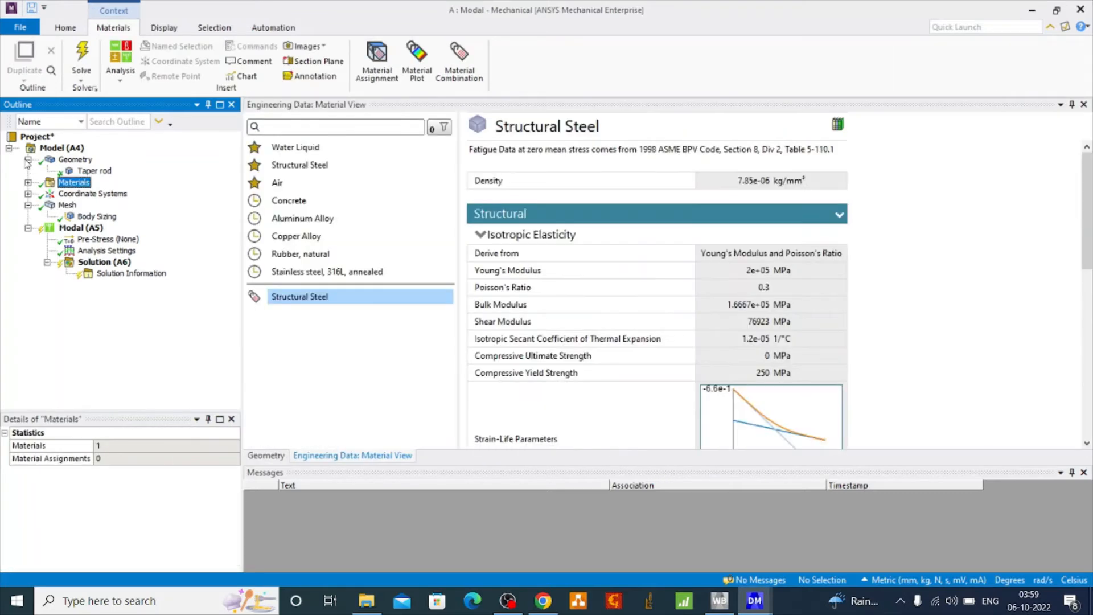
pyautogui.click(28, 159)
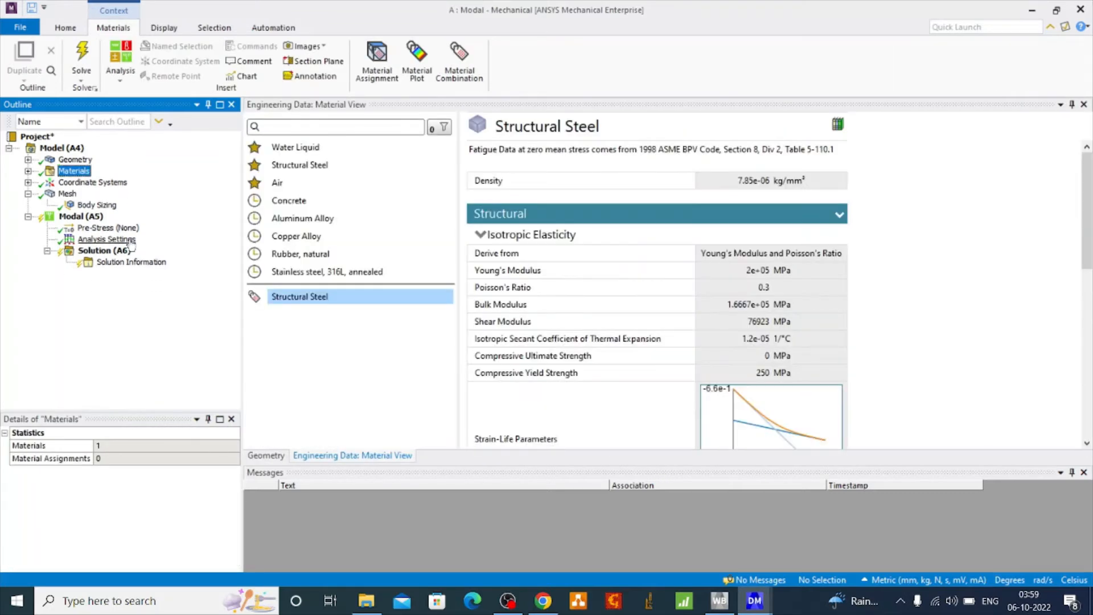
# Add a fixed support to the larger end face of the tapered rod in the modal analysis
pyautogui.rightClick(94, 219)
pyautogui.moveTo(191, 223)
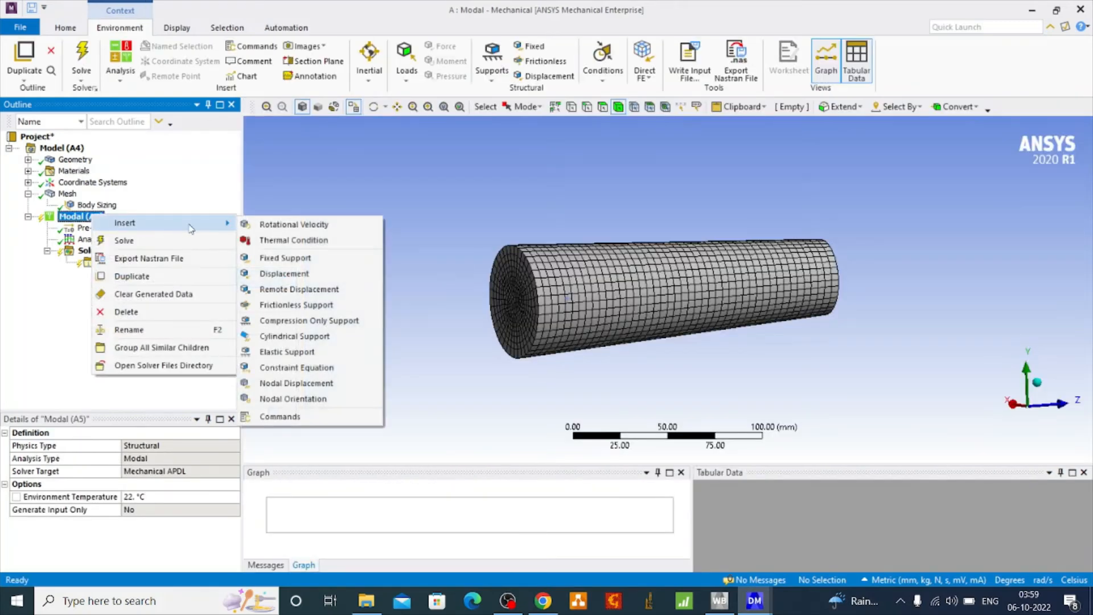
pyautogui.click(284, 257)
pyautogui.click(515, 296)
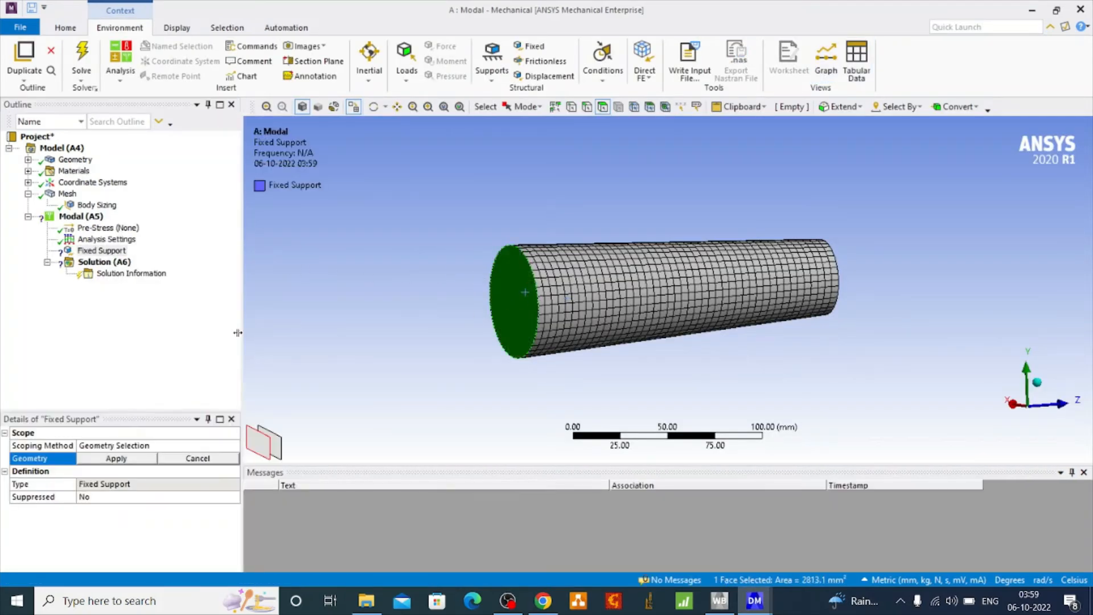
pyautogui.click(116, 459)
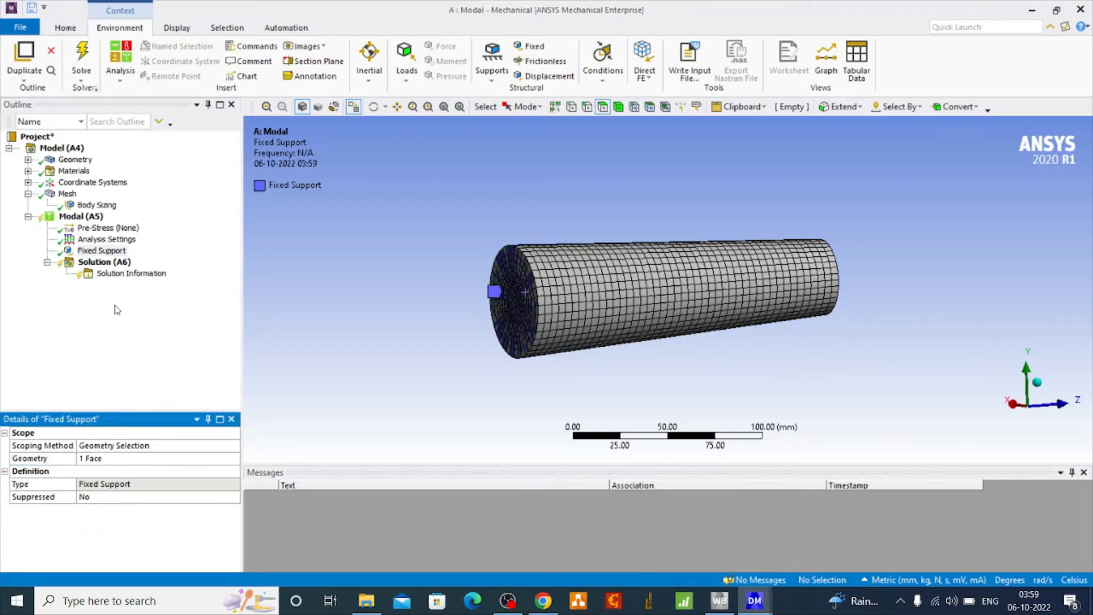
# Set the maximum number of modes to find to 8 in the analysis settings
pyautogui.click(108, 241)
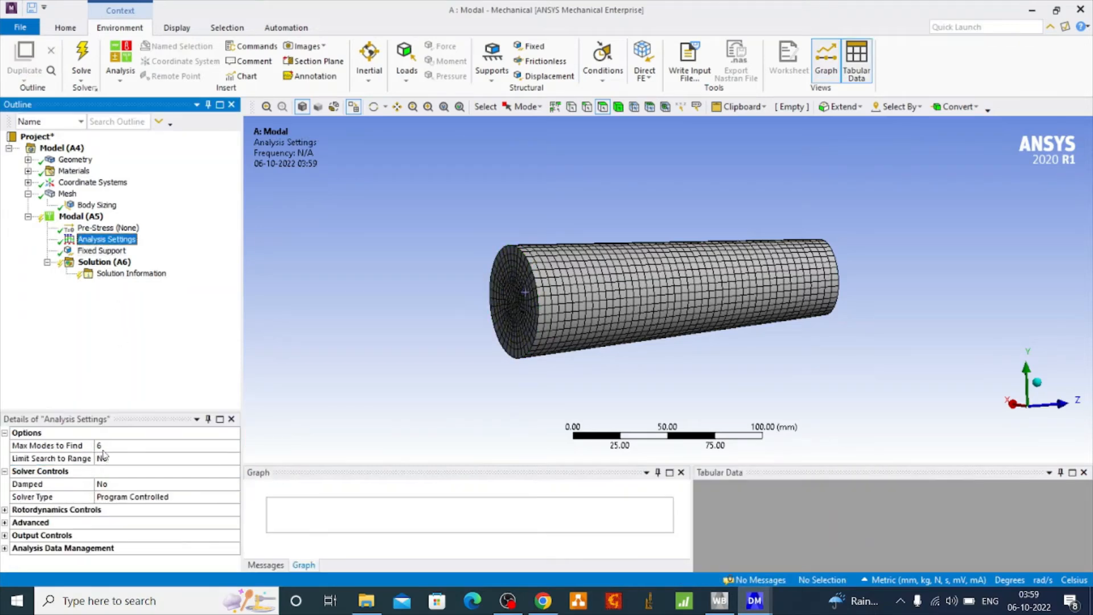
pyautogui.click(102, 446)
pyautogui.write('8')
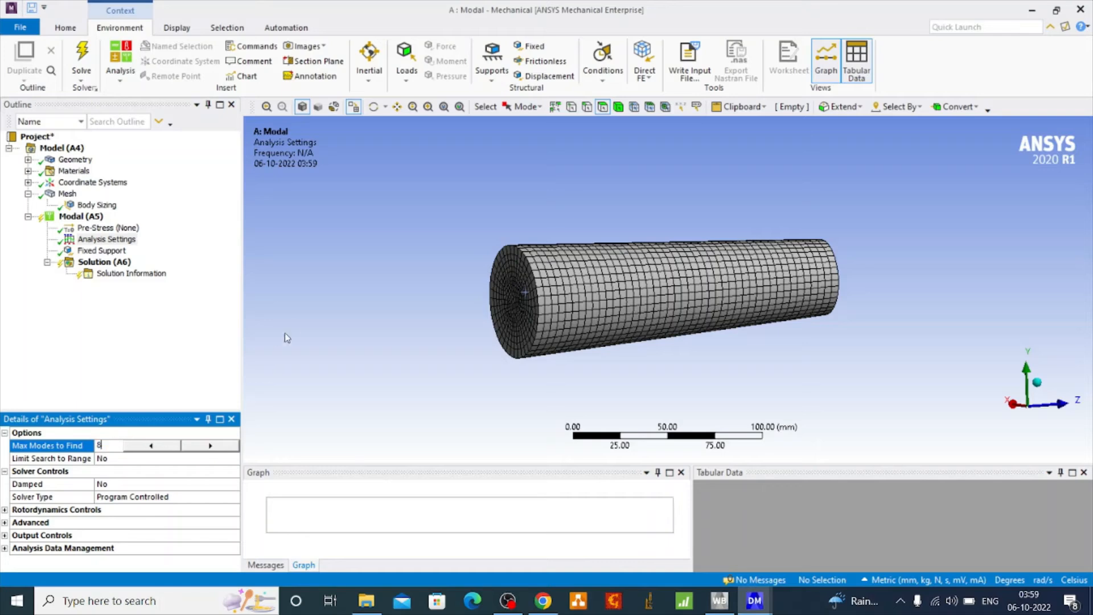
# Solve the modal analysis of the tapered rod
pyautogui.click(125, 263)
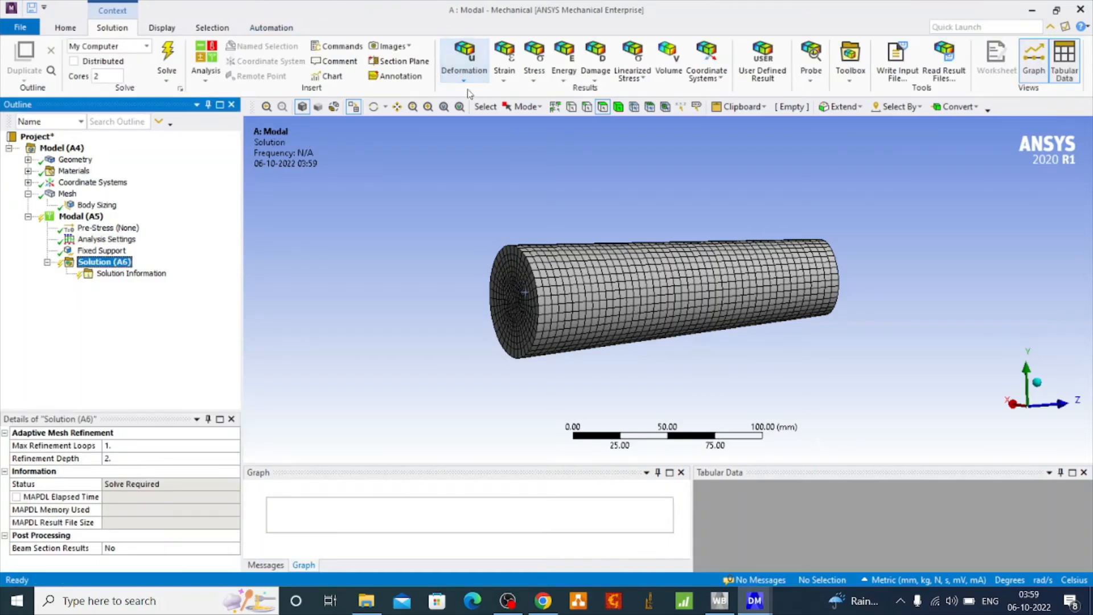
pyautogui.click(464, 73)
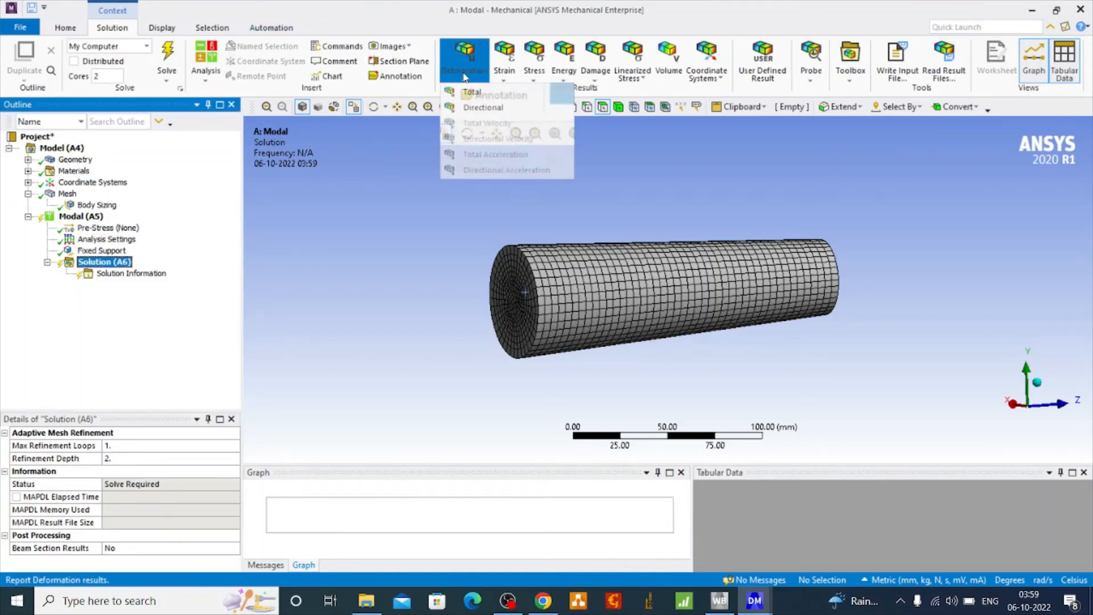
pyautogui.click(338, 281)
pyautogui.click(104, 263)
pyautogui.click(166, 62)
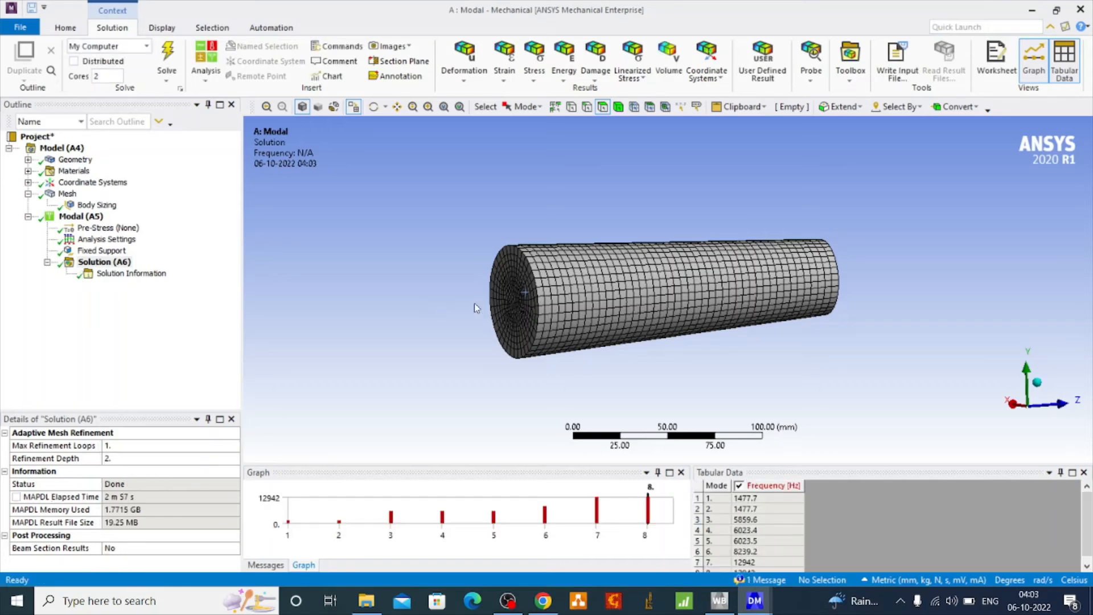
# Create total deformation results for all eight mode shapes from the frequency graph and evaluate them
pyautogui.rightClick(473, 488)
pyautogui.click(496, 500)
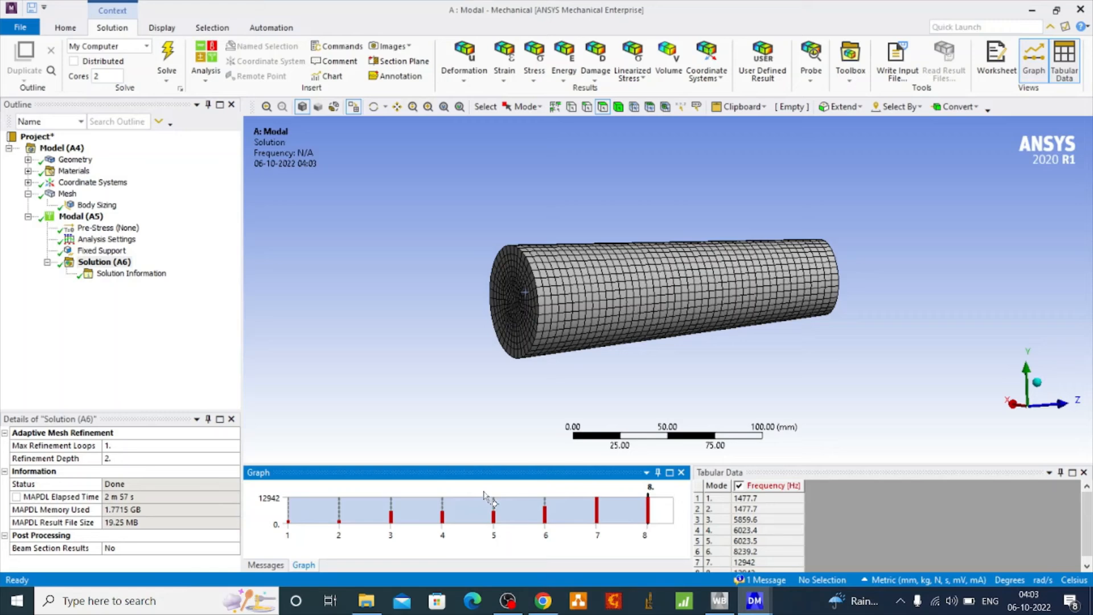
pyautogui.rightClick(484, 492)
pyautogui.click(515, 500)
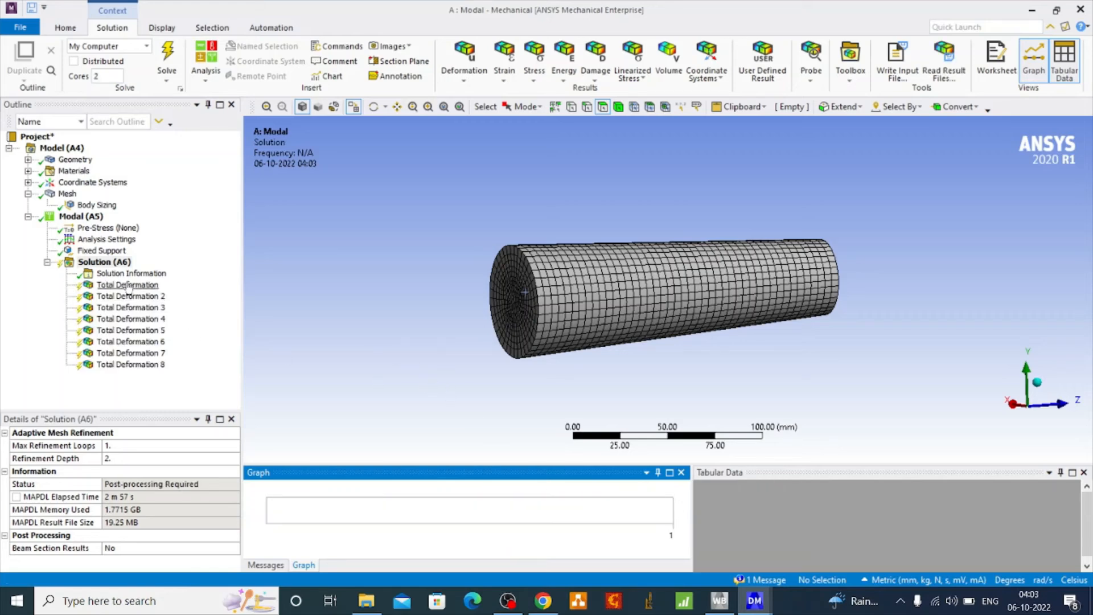
pyautogui.rightClick(103, 263)
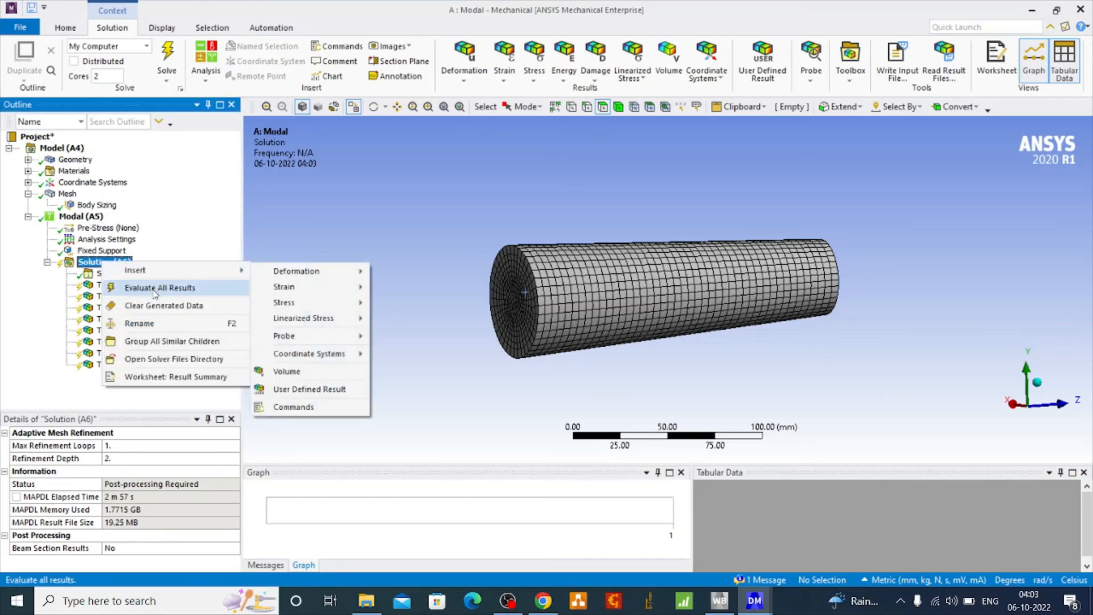
pyautogui.click(166, 287)
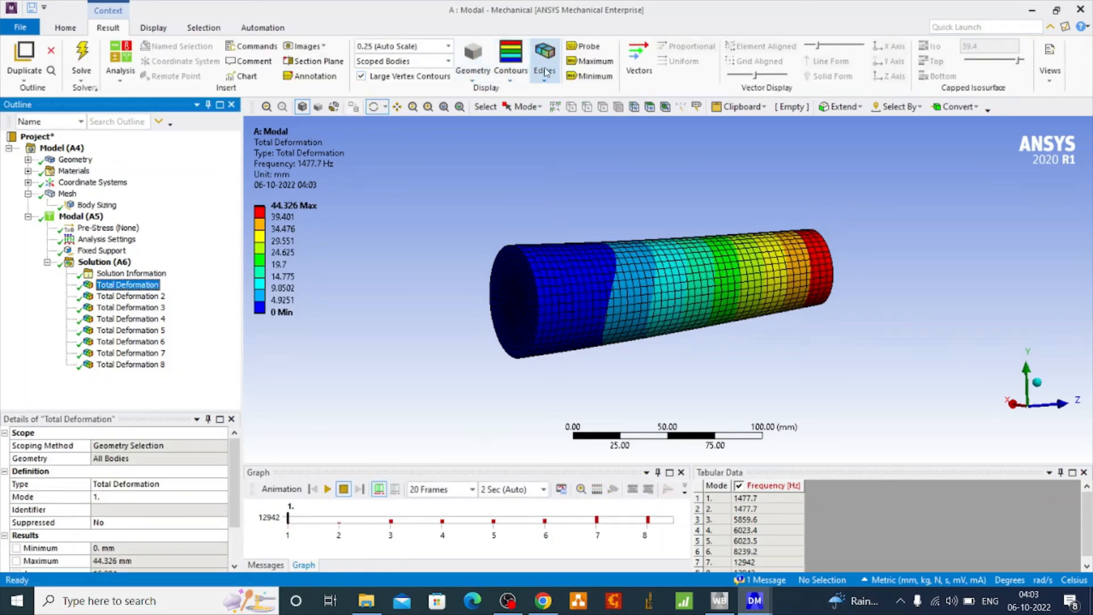
# Hide the mesh edges on the first mode's deformation plot and show the maximum and minimum labels
pyautogui.click(545, 71)
pyautogui.click(561, 91)
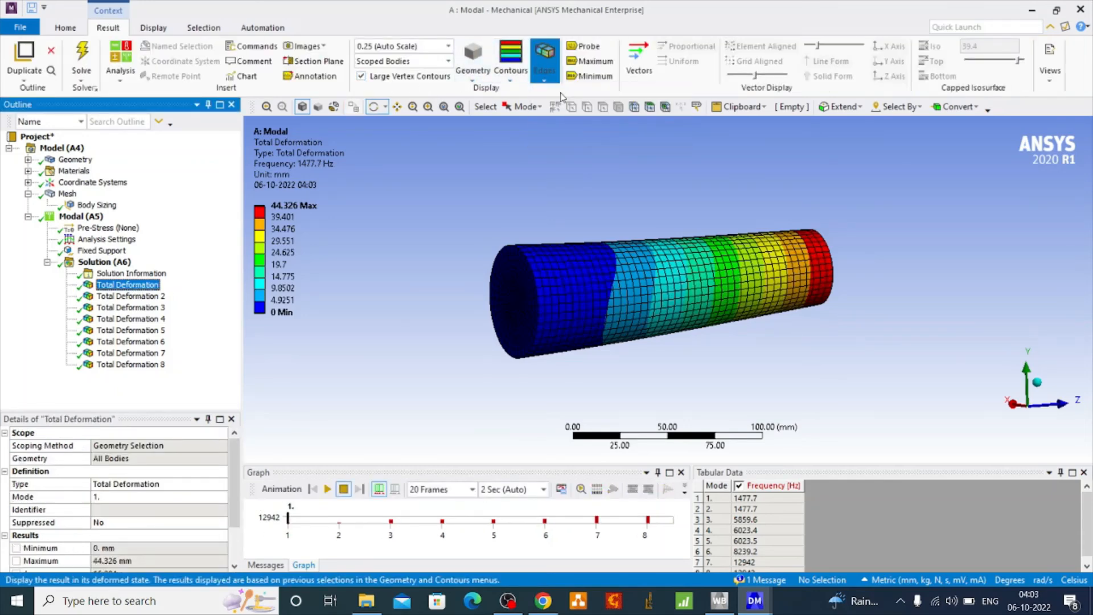
pyautogui.click(591, 74)
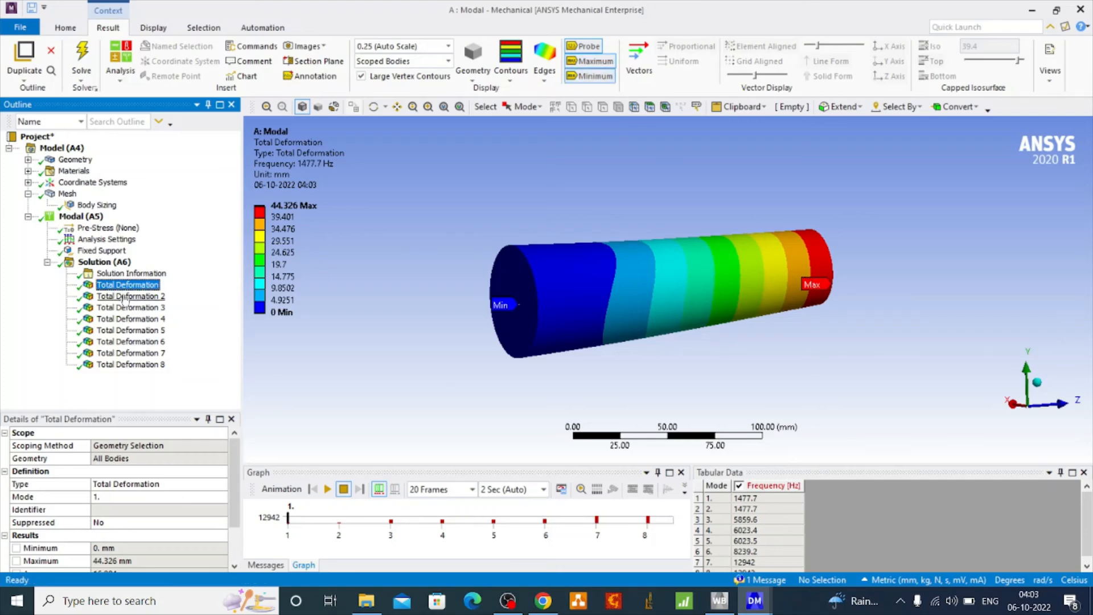
# Animate the total deformation of mode 2 and view it from another angle
pyautogui.click(126, 296)
pyautogui.click(329, 491)
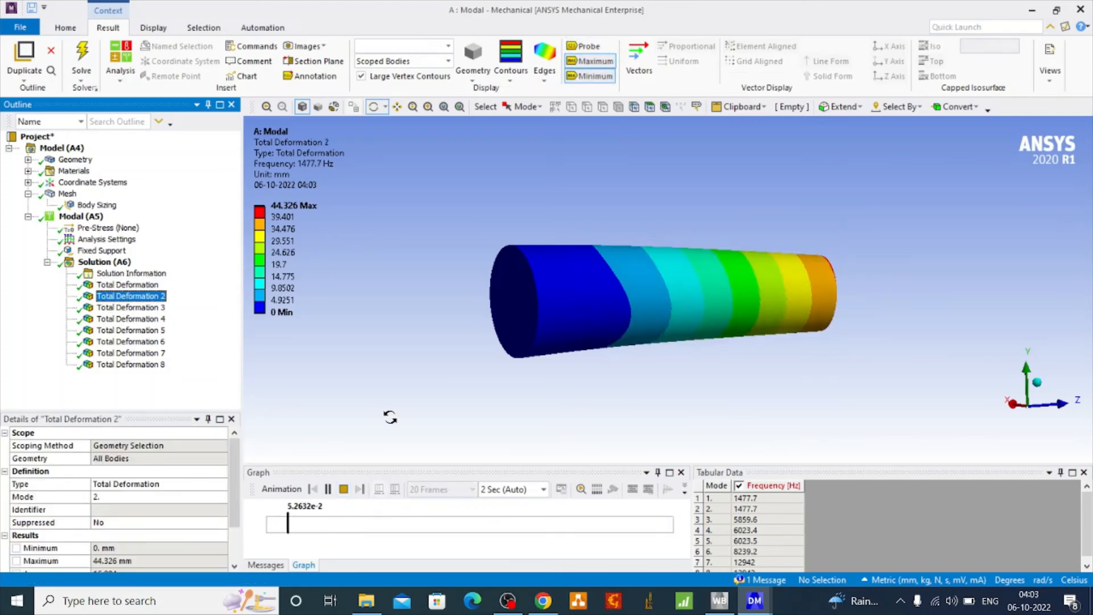
pyautogui.moveTo(456, 342); pyautogui.dragTo(450, 296)
# Examine the total deformation plots of modes 3 to 7 one after another
pyautogui.click(130, 308)
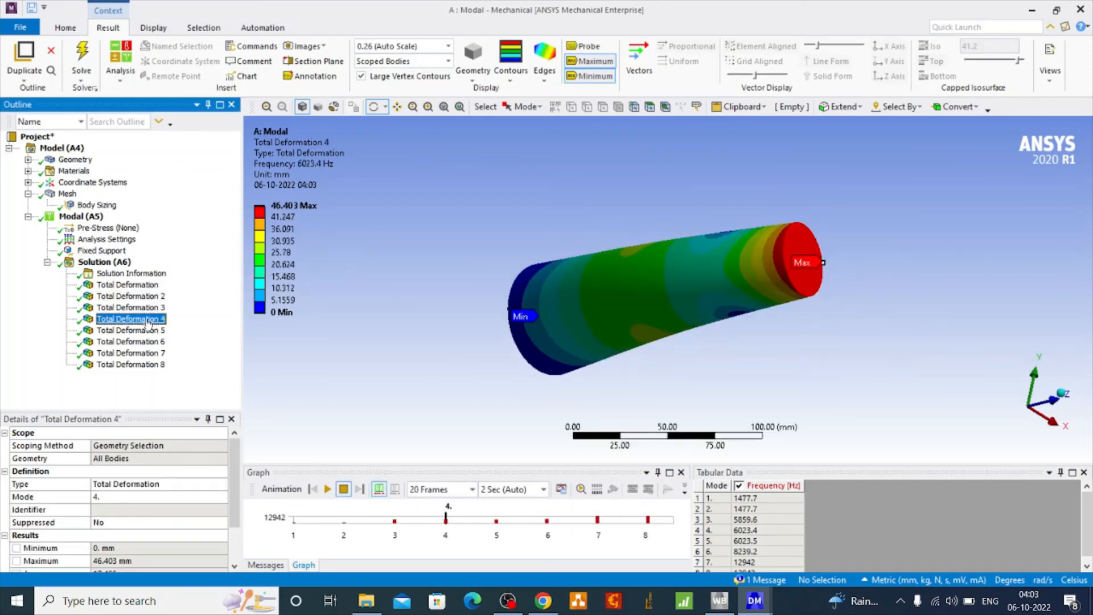
pyautogui.click(147, 331)
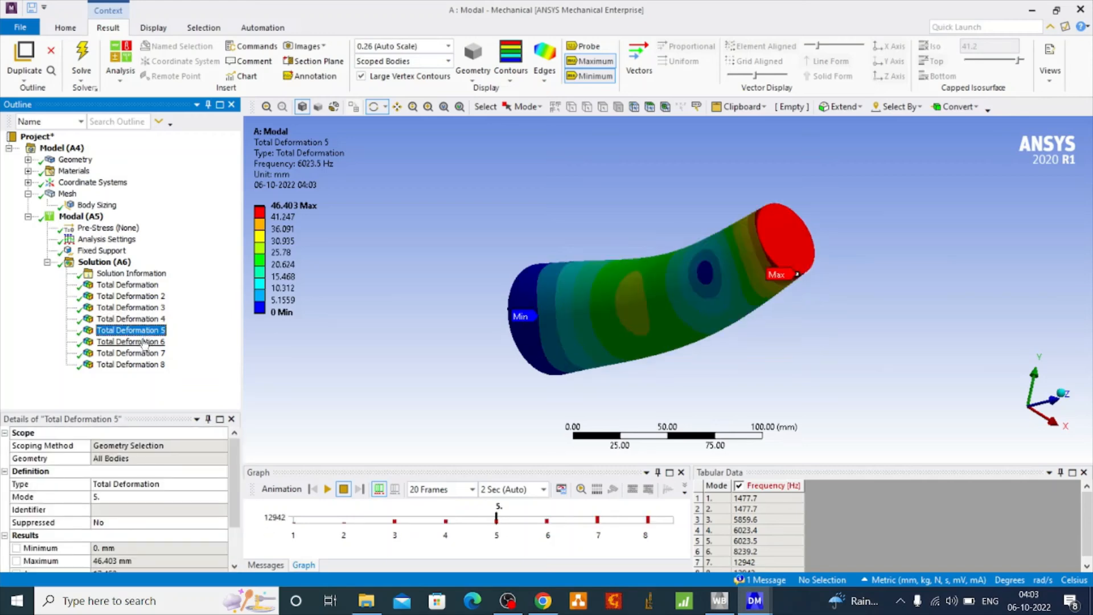
pyautogui.click(144, 342)
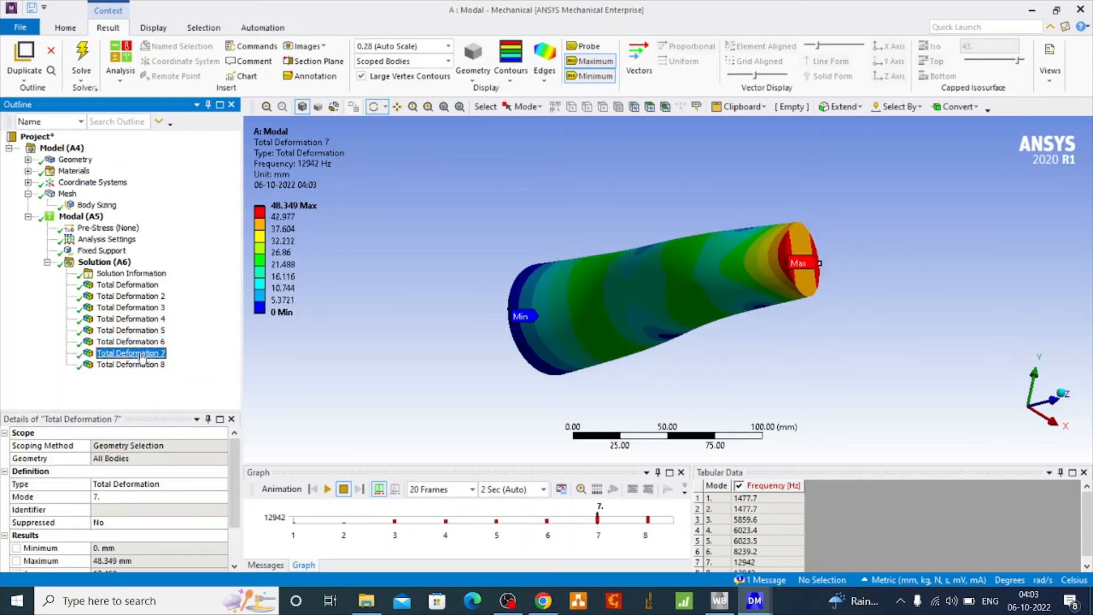
# Animate the total deformation of modes 8, 7 and 6 in turn to compare their shapes
pyautogui.click(137, 366)
pyautogui.moveTo(379, 354); pyautogui.dragTo(390, 291)
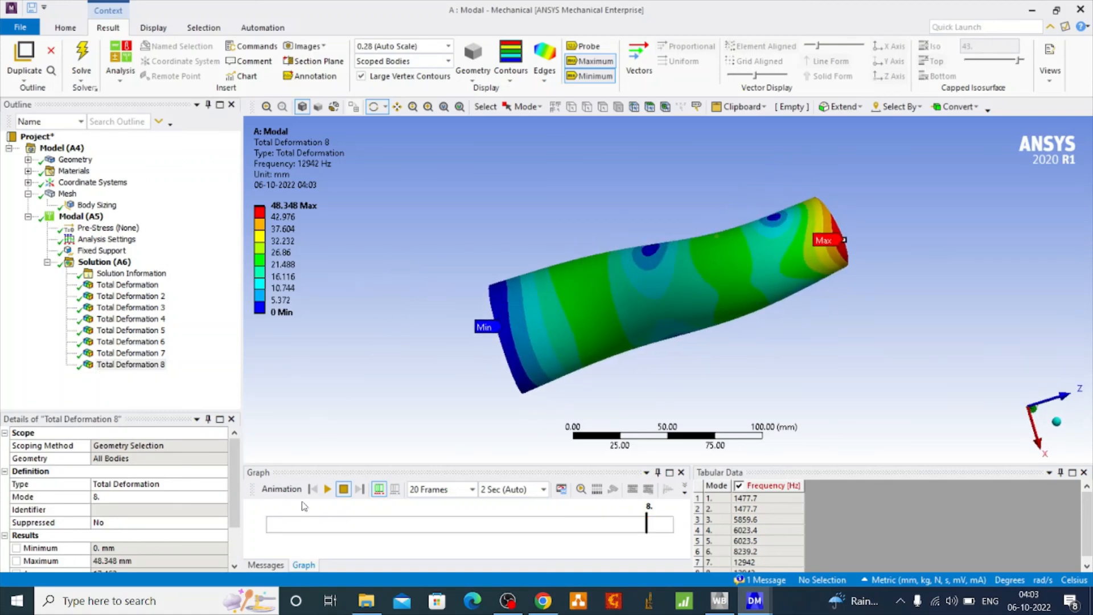
pyautogui.click(329, 491)
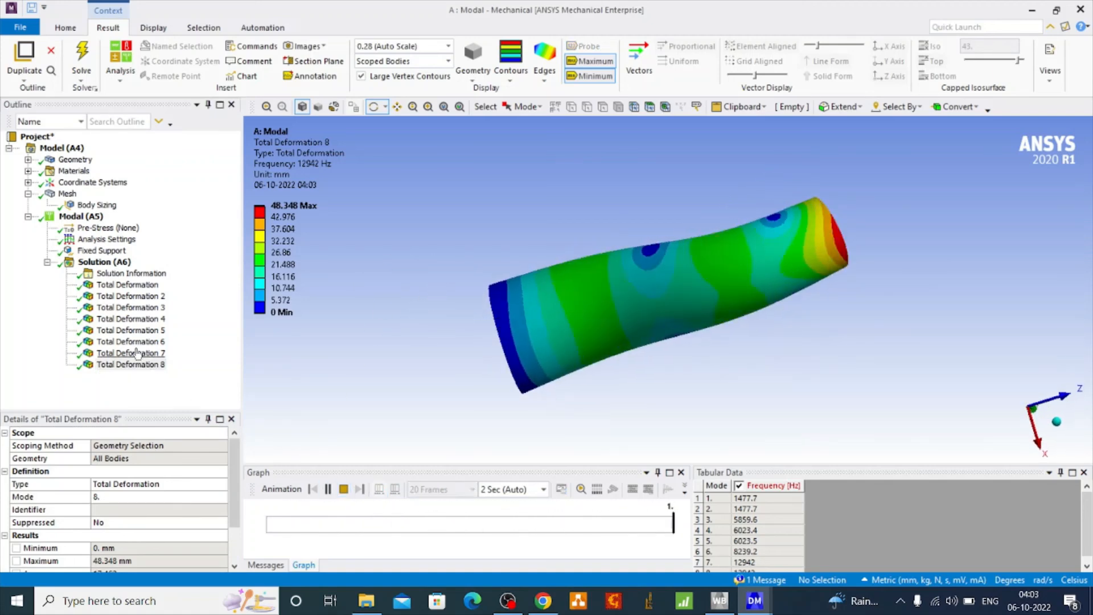
pyautogui.click(131, 353)
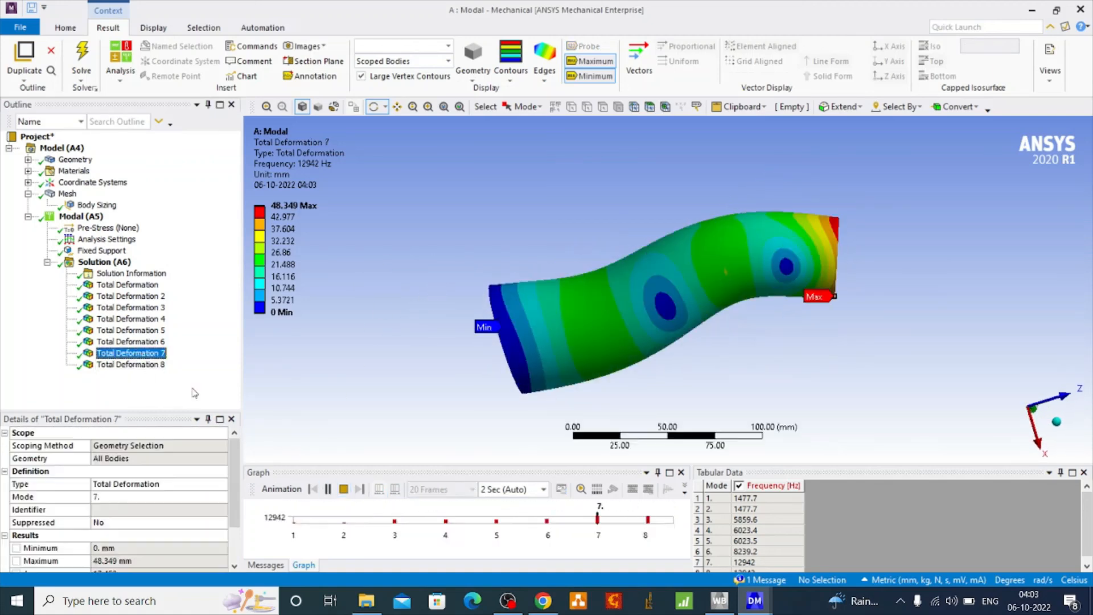
pyautogui.click(327, 491)
pyautogui.click(127, 341)
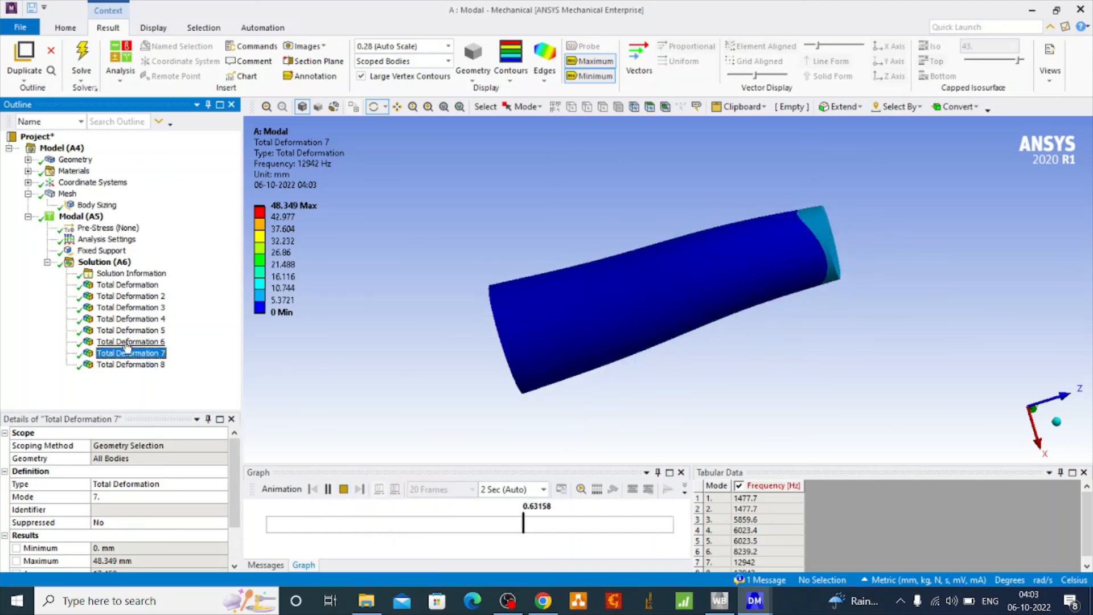
pyautogui.click(328, 491)
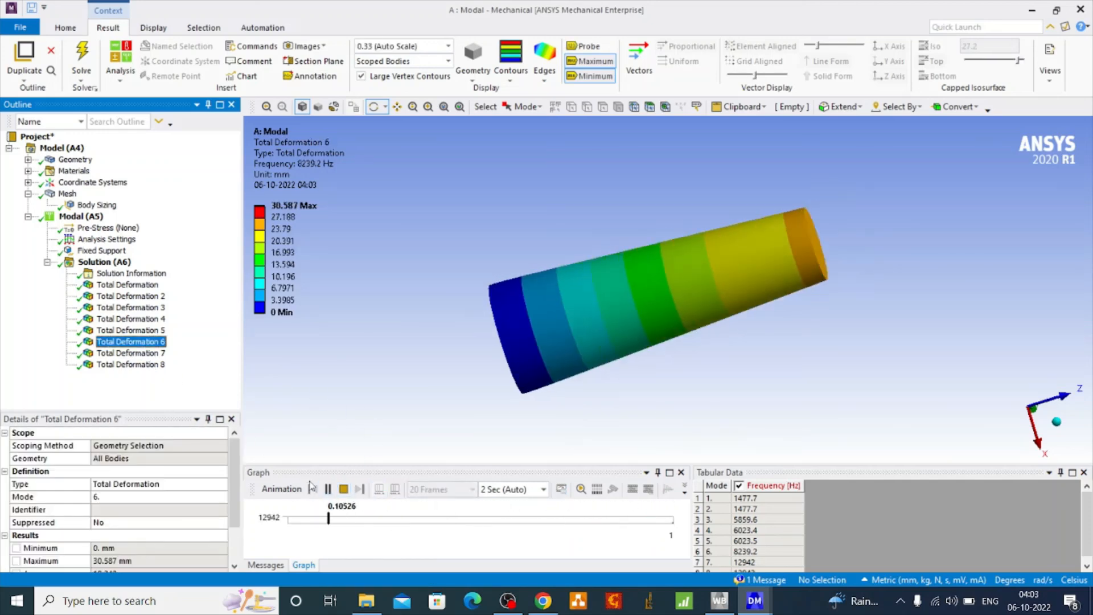
# Animate the total deformation of modes 5, 4, 3 and 2 in turn, and display the mode 1 plot
pyautogui.click(130, 330)
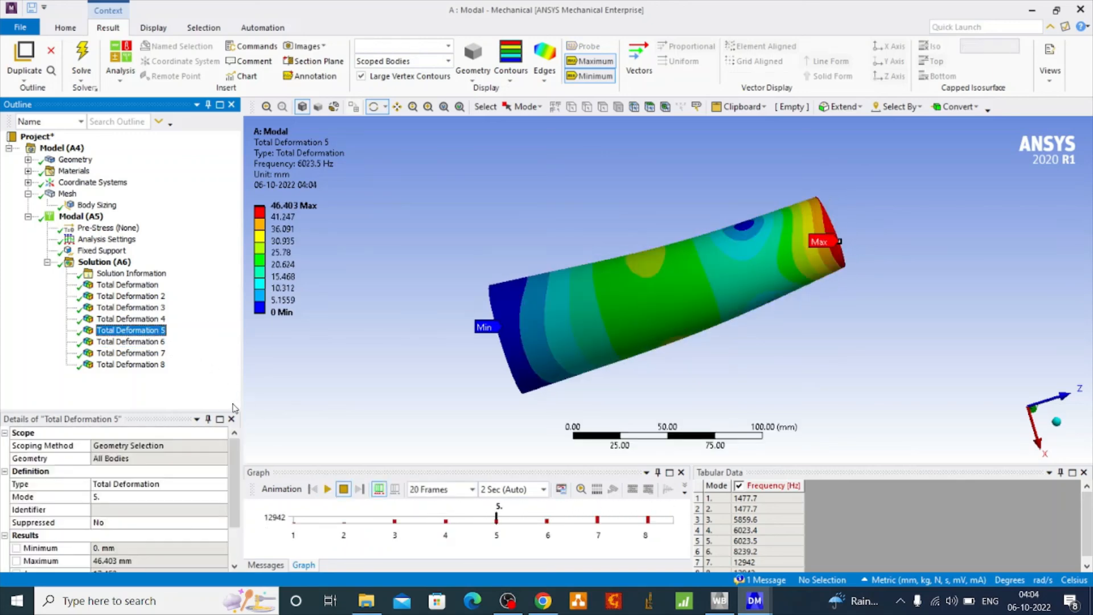
pyautogui.click(328, 491)
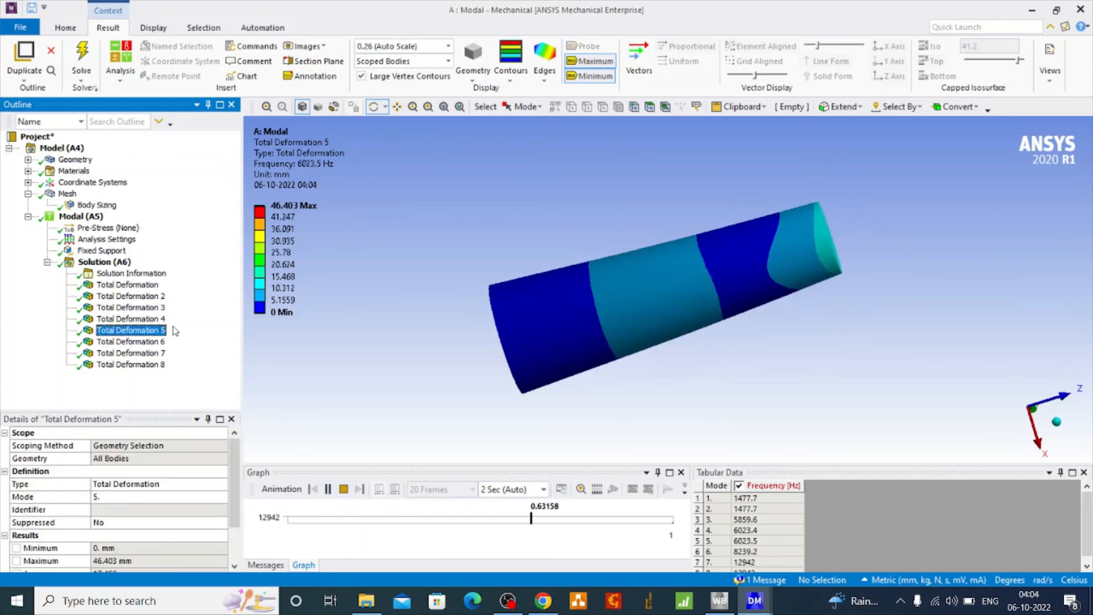
pyautogui.click(130, 318)
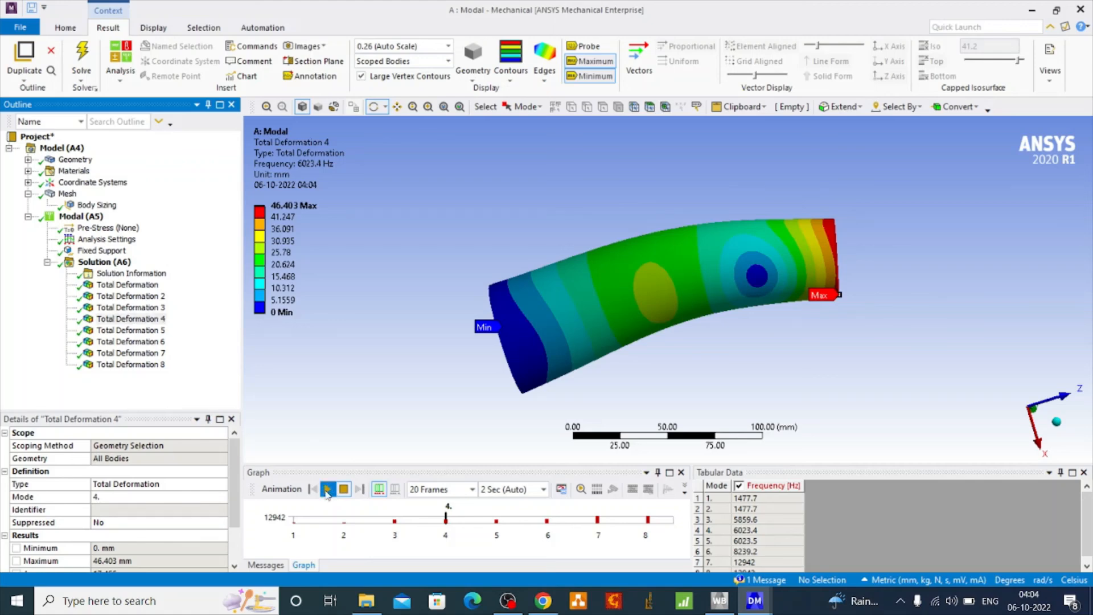
pyautogui.click(328, 491)
pyautogui.click(130, 308)
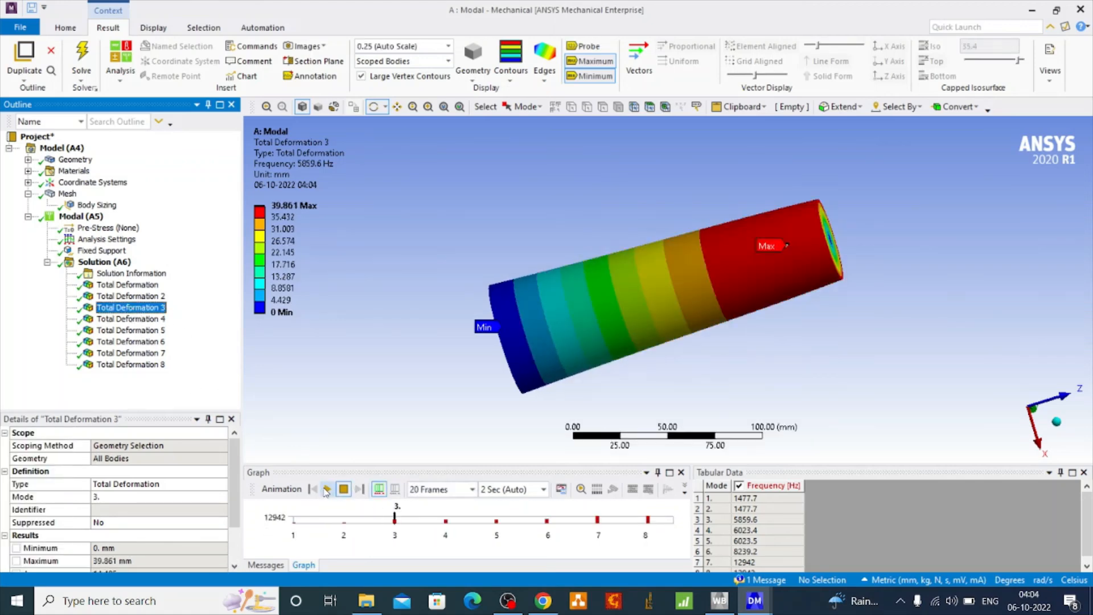
pyautogui.click(327, 491)
pyautogui.click(158, 297)
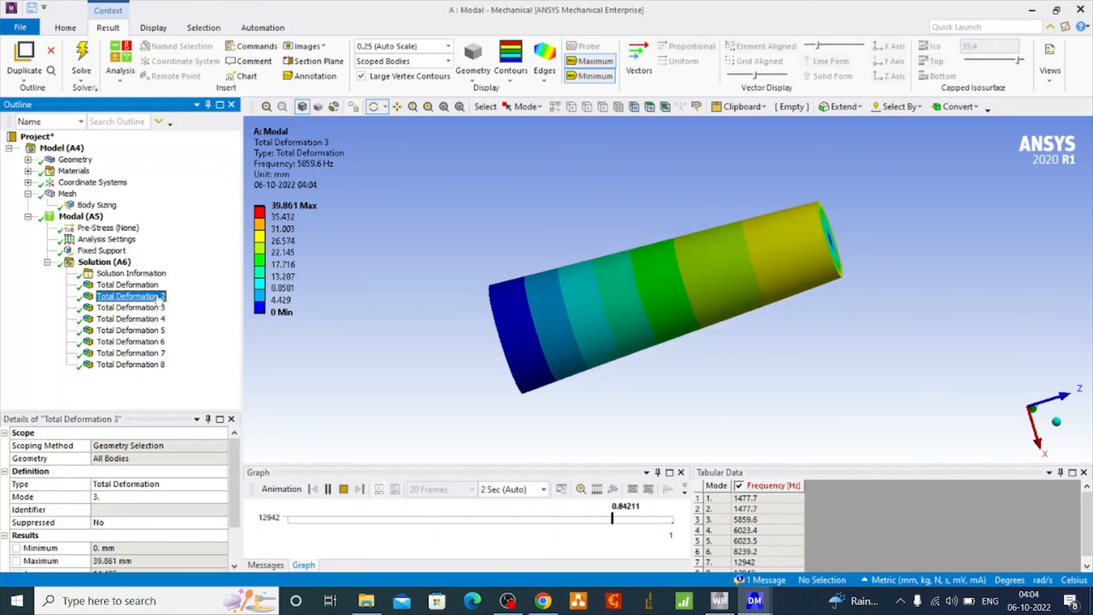
pyautogui.click(329, 488)
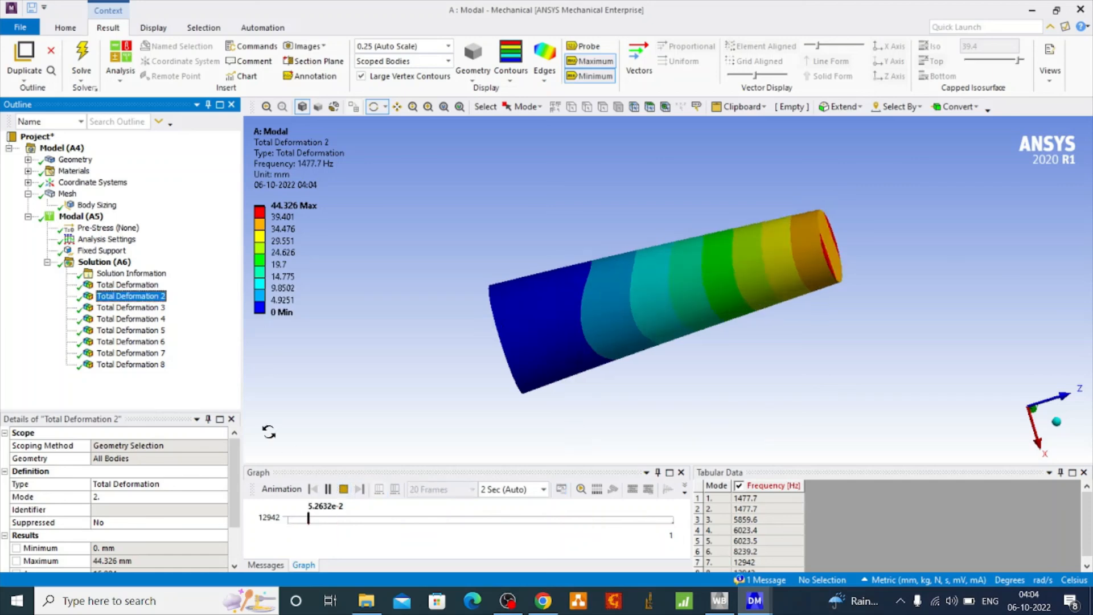
pyautogui.click(129, 284)
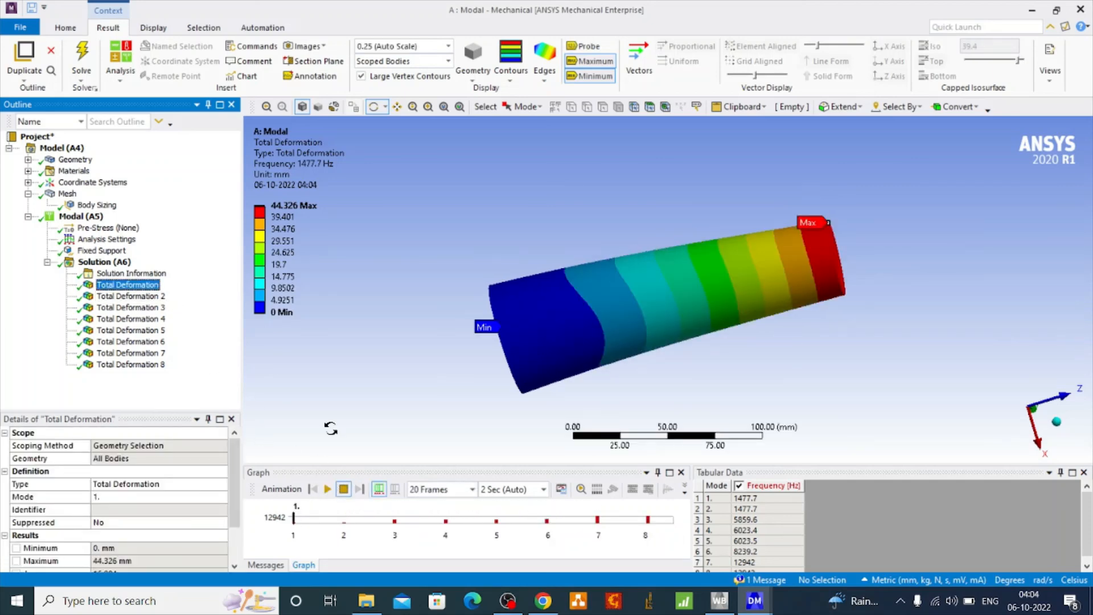